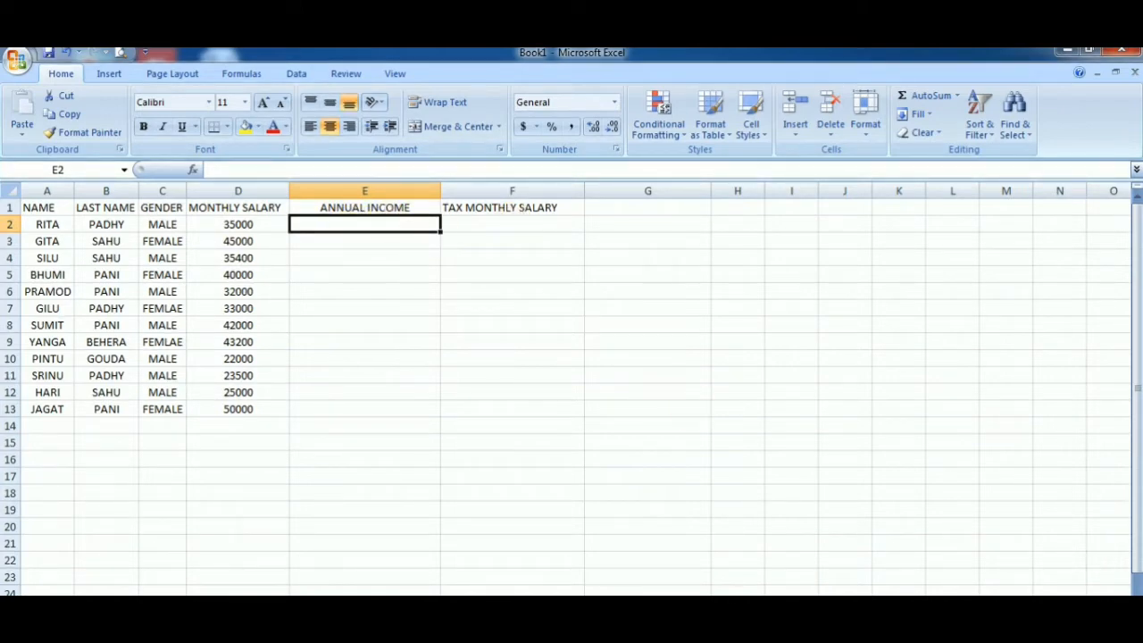
Calculate the first employee's annual income in E2 with the formula =D2*12
{"action": "type", "text": "="}
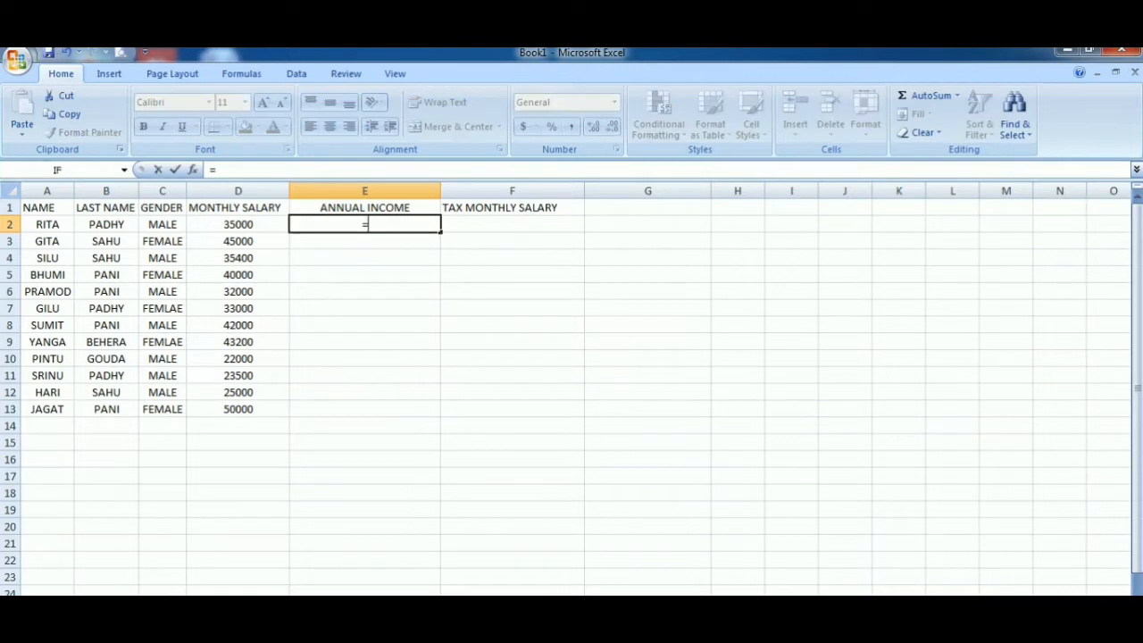
{"action": "left_click", "coordinate": [242, 230]}
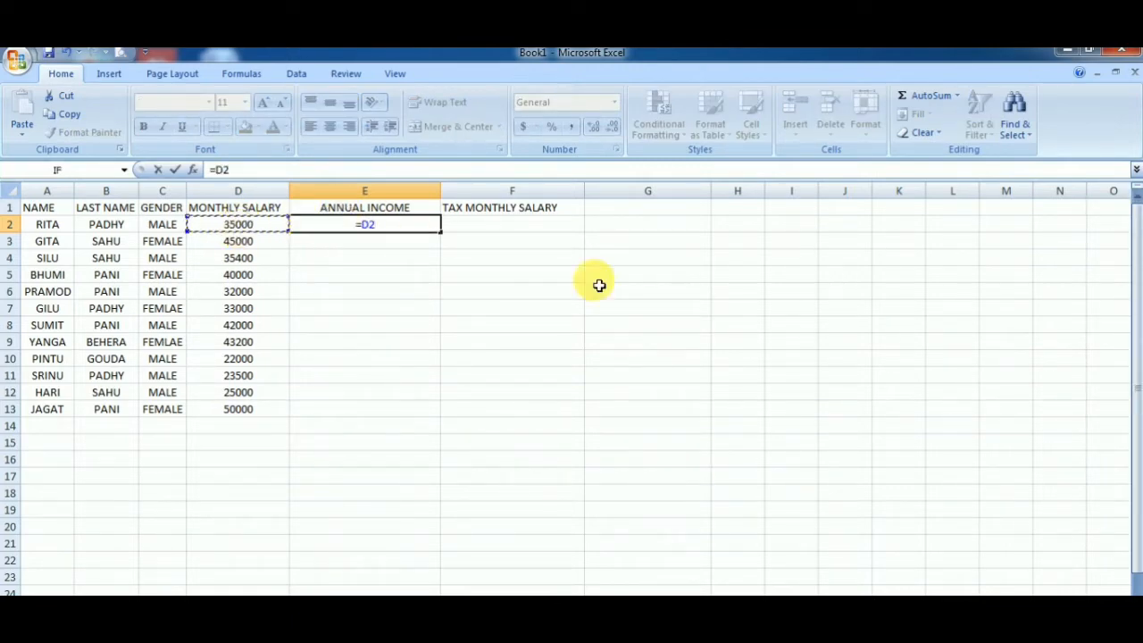
{"action": "type", "text": "*"}
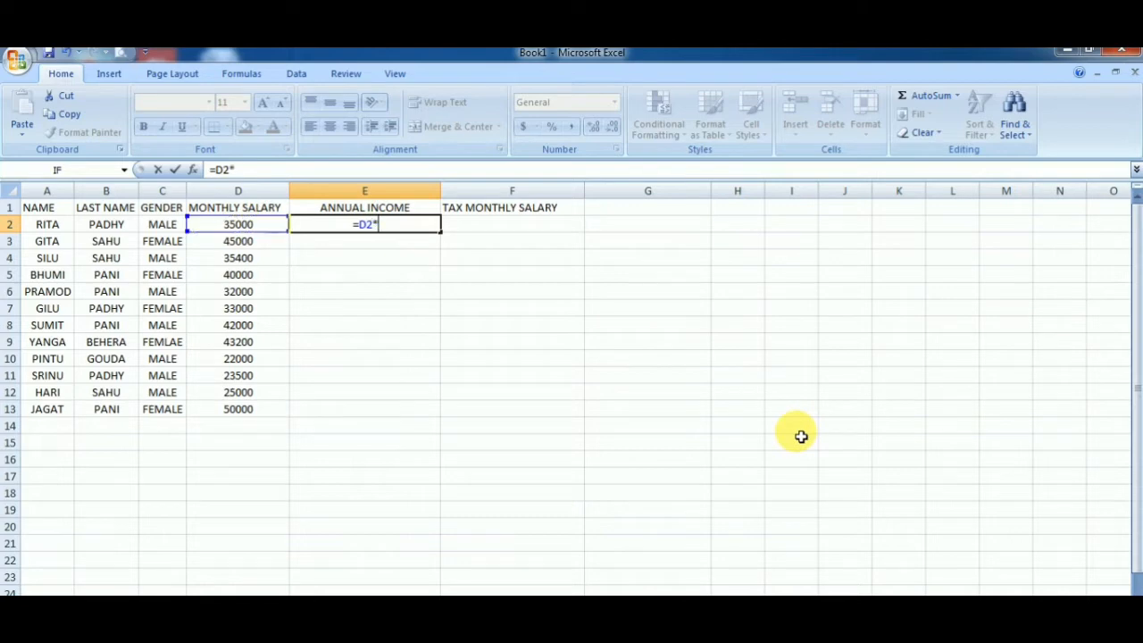
{"action": "type", "text": "12"}
{"action": "key", "text": "Return"}
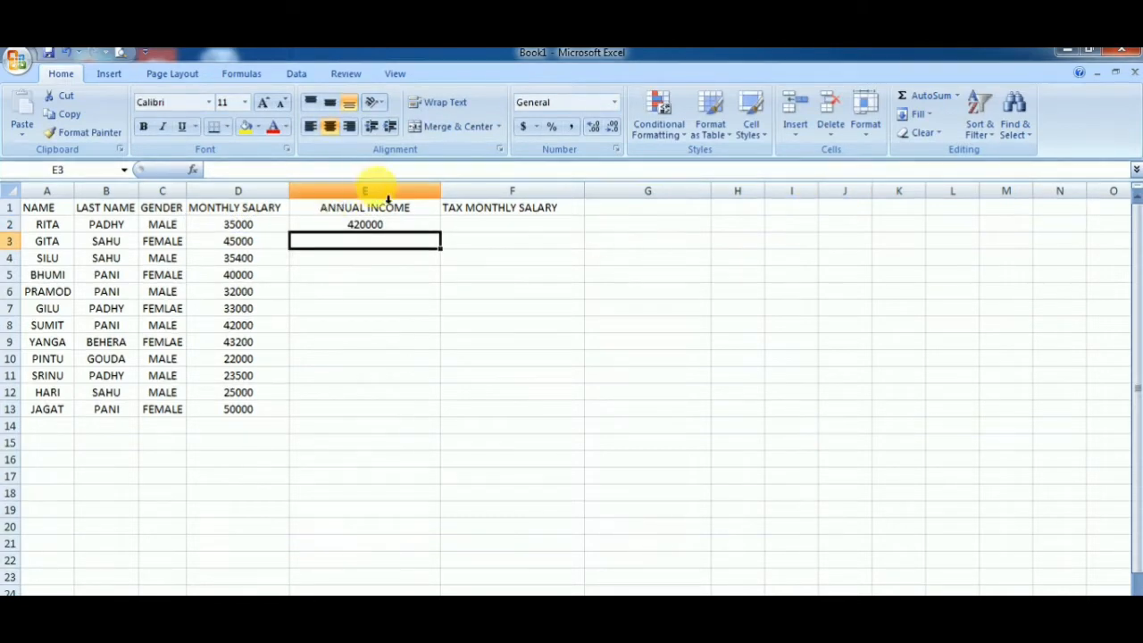
Fill the annual income formula from E2 down to E13 and center the TAX MONTHLY SALARY heading in F1
{"action": "left_click", "coordinate": [428, 228]}
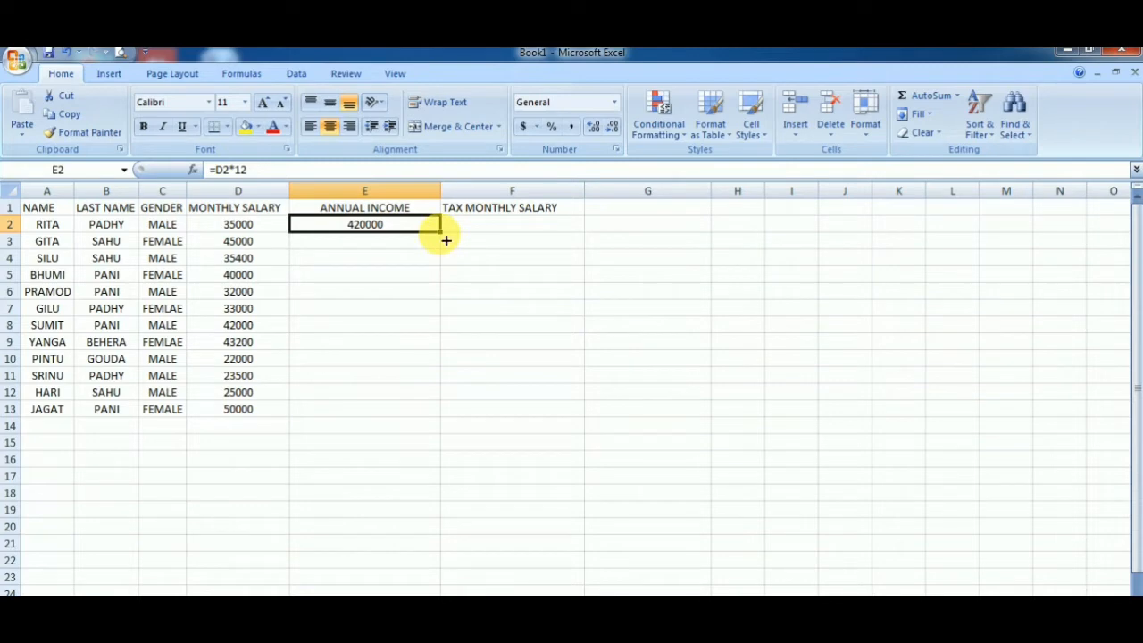
{"action": "left_click_drag", "start_coordinate": [445, 240], "coordinate": [420, 423]}
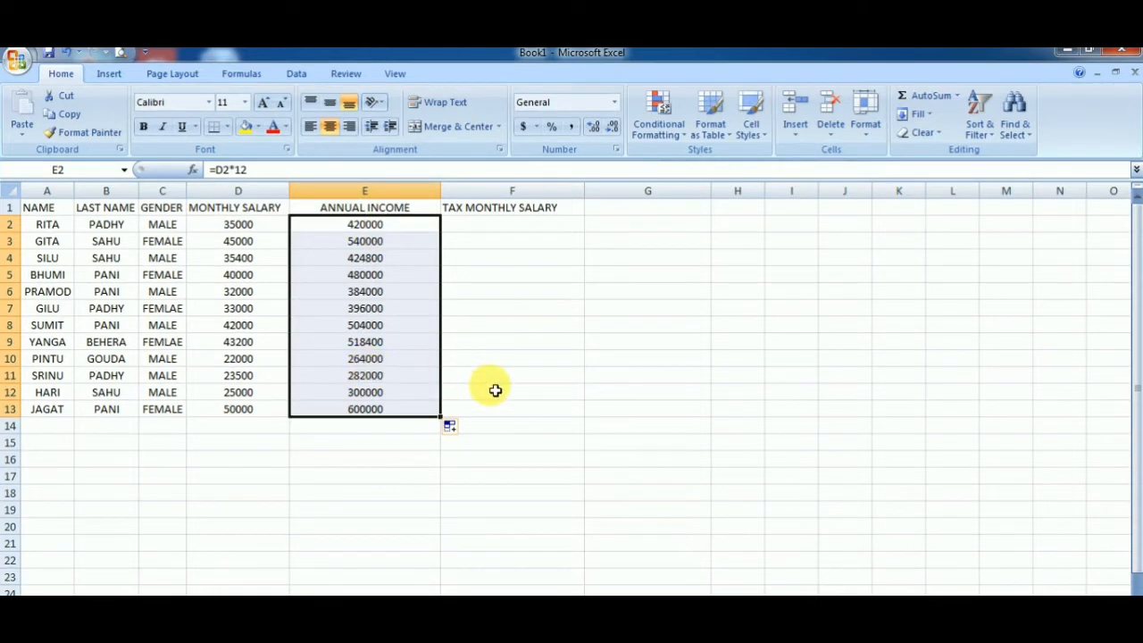
{"action": "left_click", "coordinate": [473, 211]}
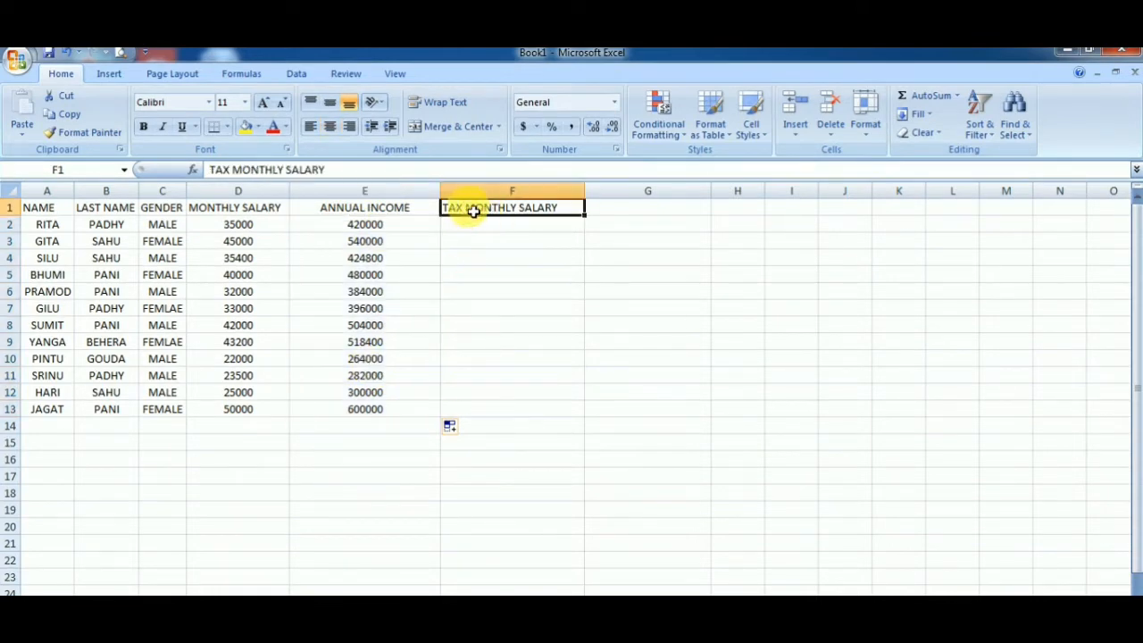
{"action": "left_click", "coordinate": [332, 126]}
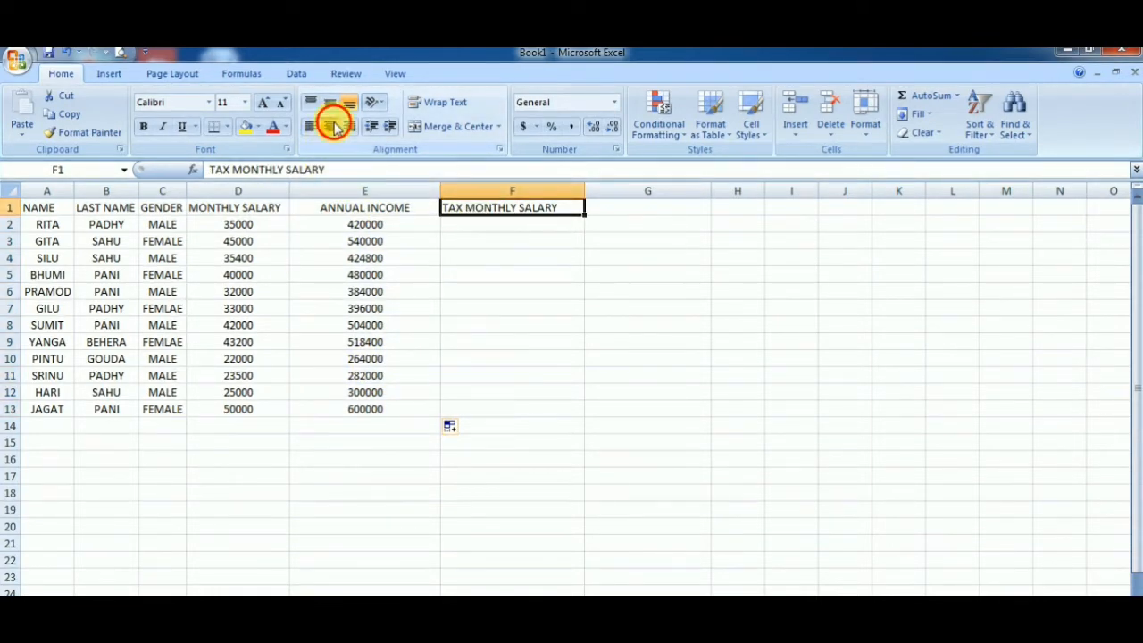
Start an IF formula in F2 whose logical test checks whether C2 equals "MALE"
{"action": "left_click", "coordinate": [482, 226]}
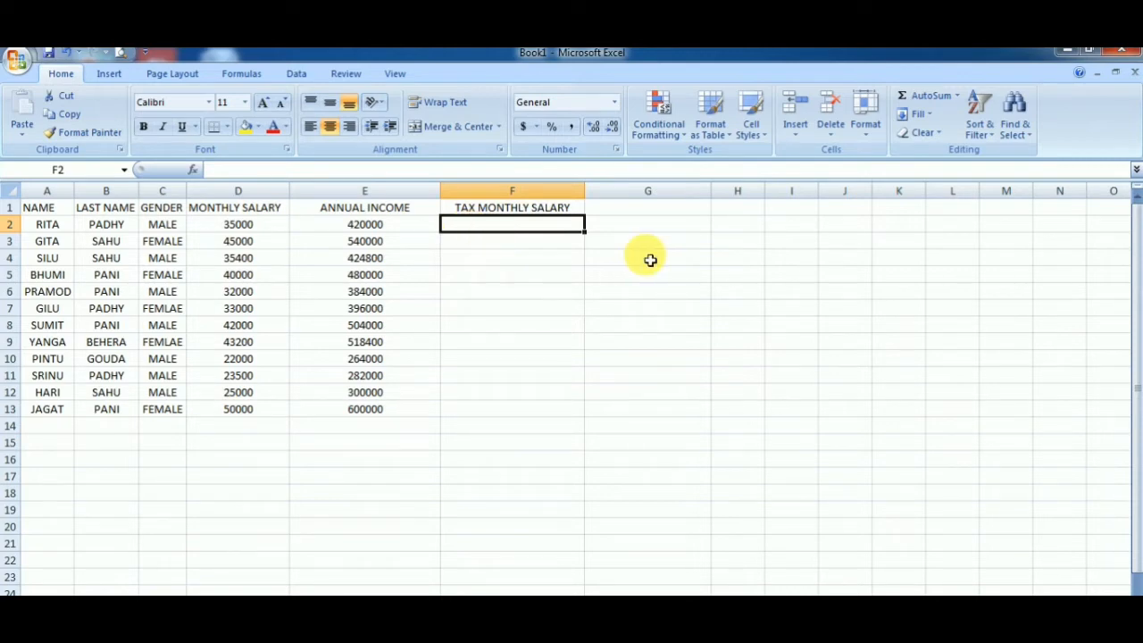
{"action": "type", "text": "="}
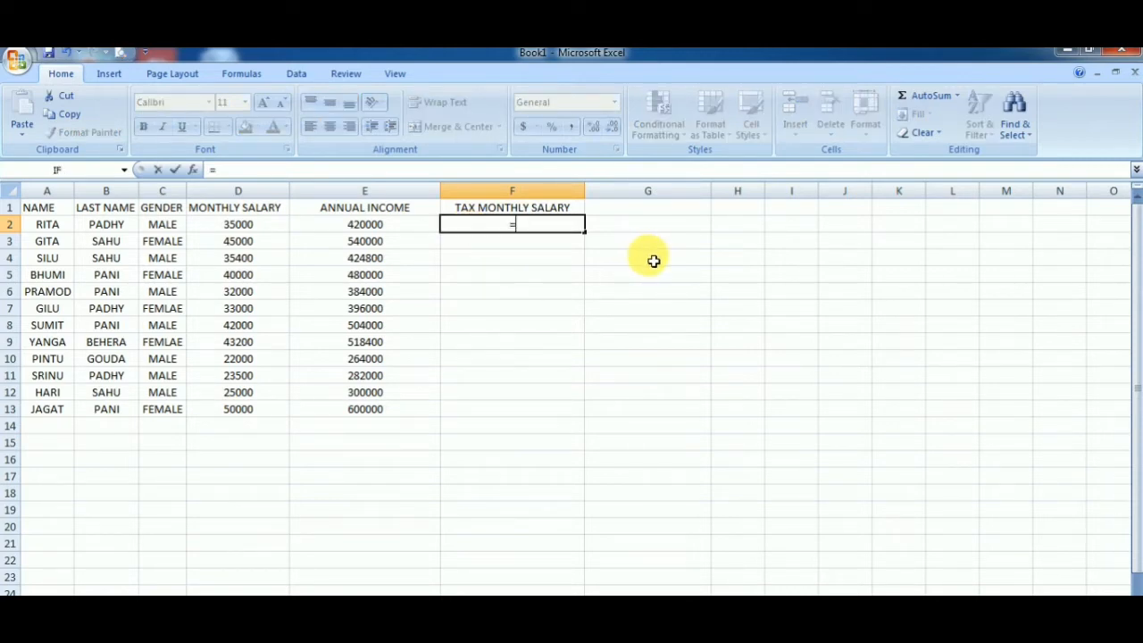
{"action": "type", "text": "IF"}
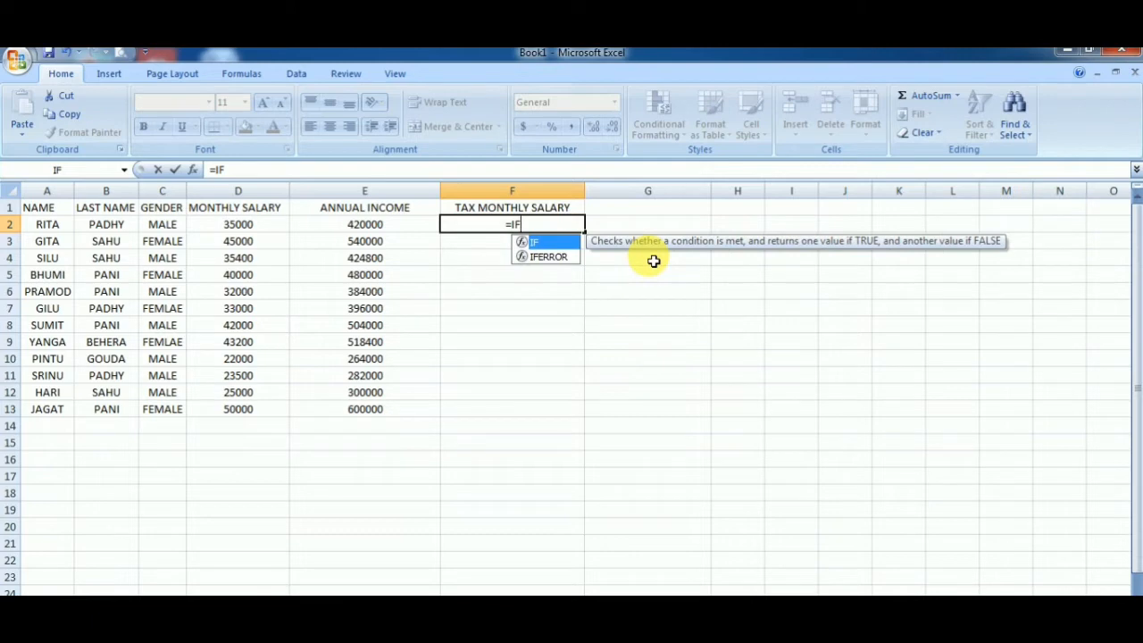
{"action": "type", "text": "("}
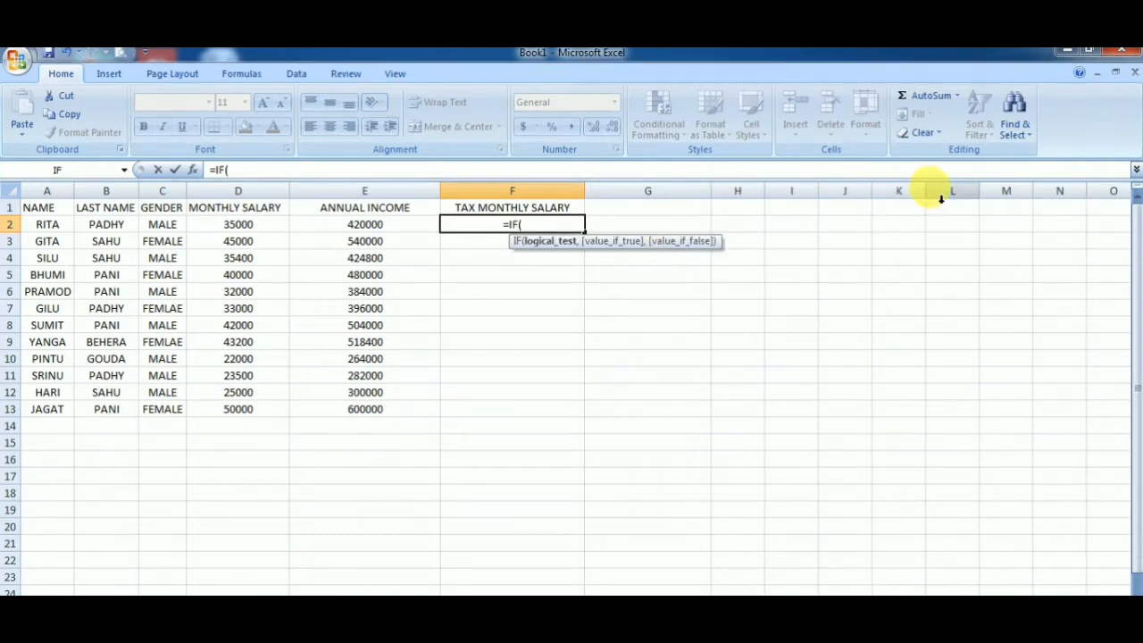
{"action": "left_click", "coordinate": [170, 230]}
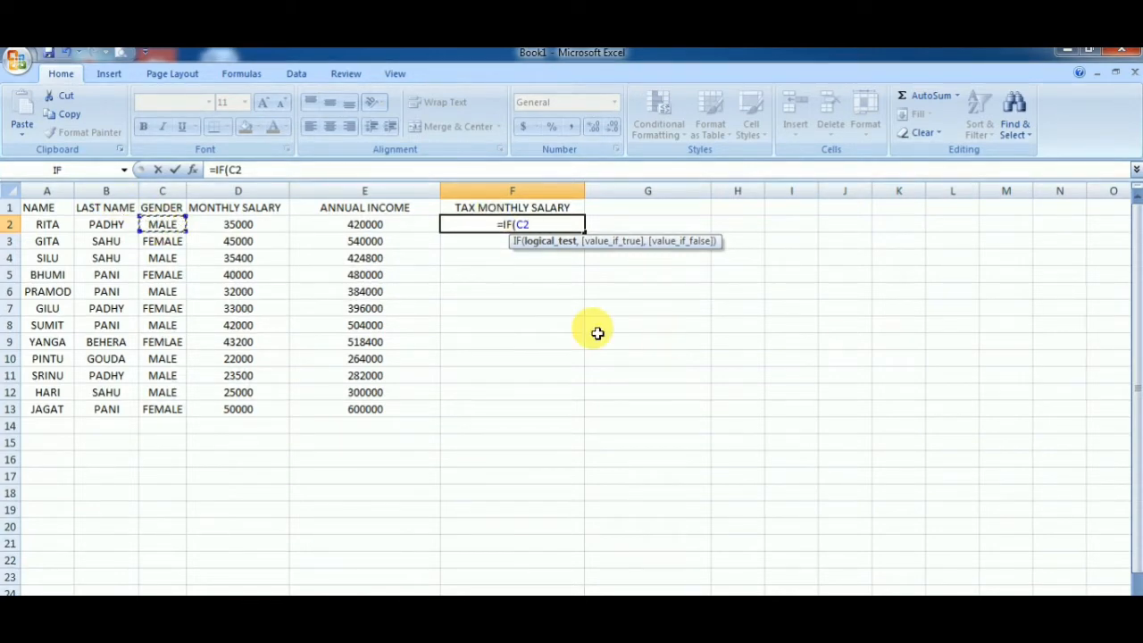
{"action": "type", "text": "="}
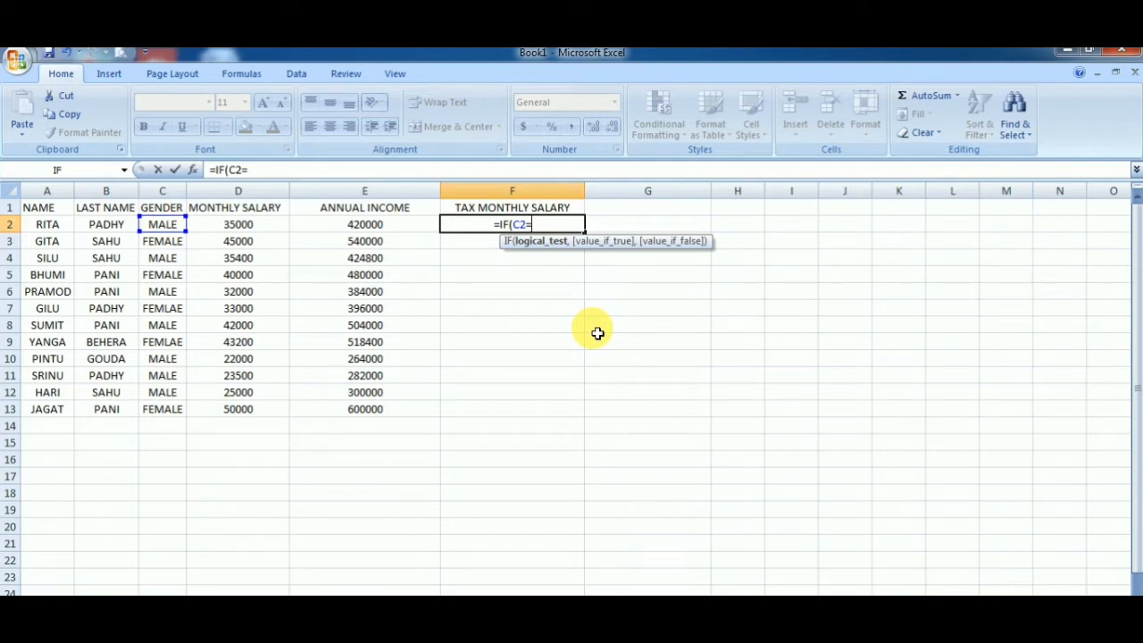
{"action": "type", "text": "\"\""}
{"action": "key", "text": "BackSpace"}
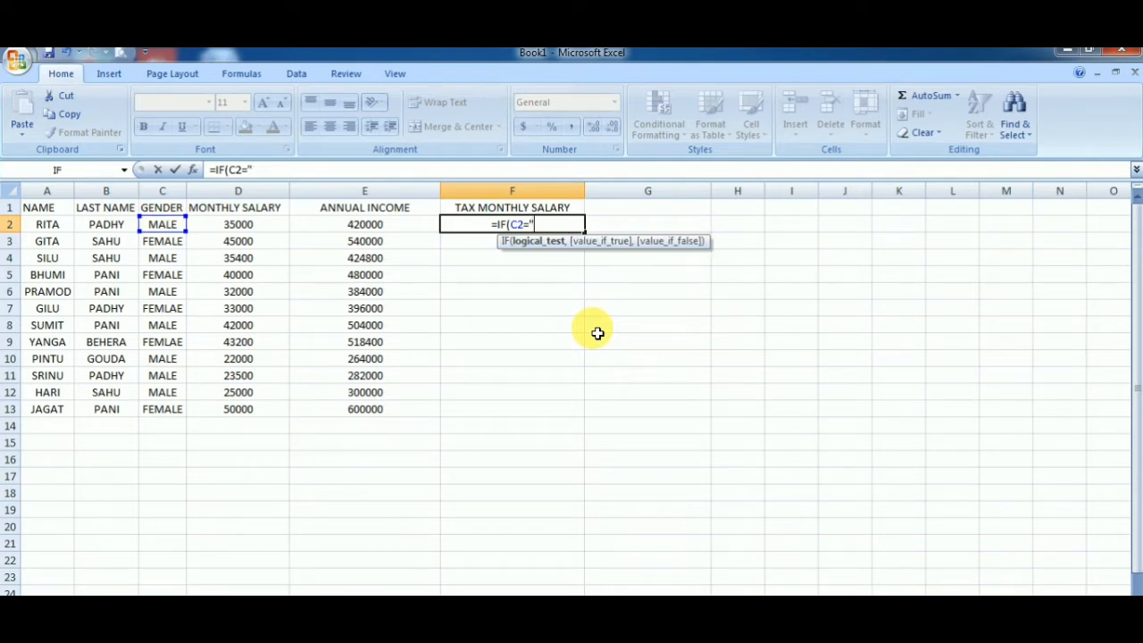
{"action": "type", "text": "MALE"}
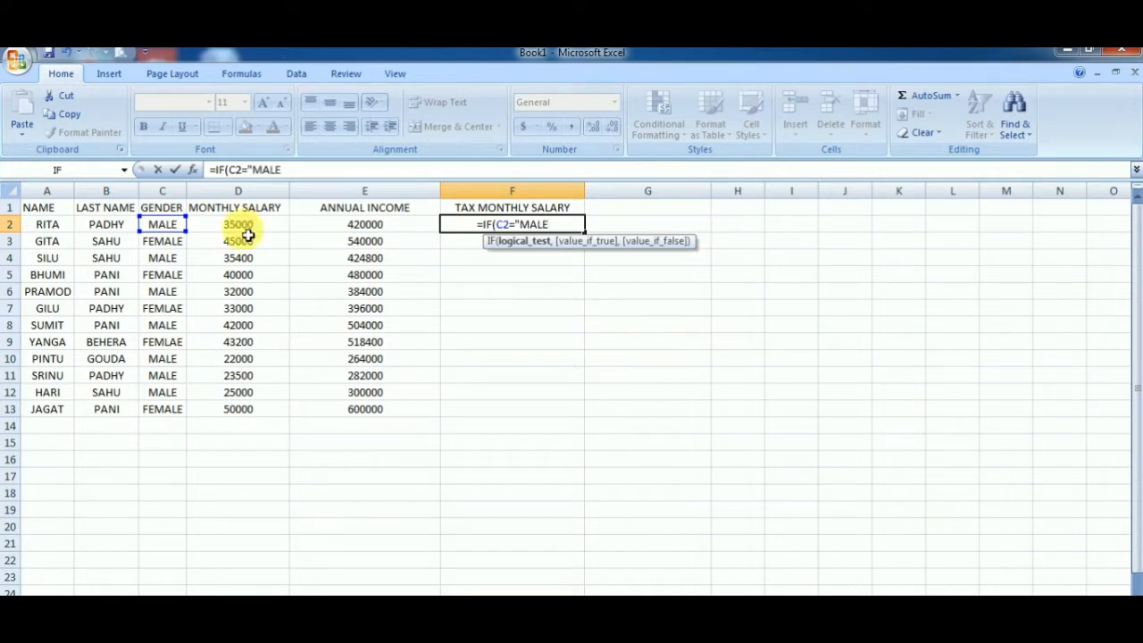
{"action": "type", "text": "\""}
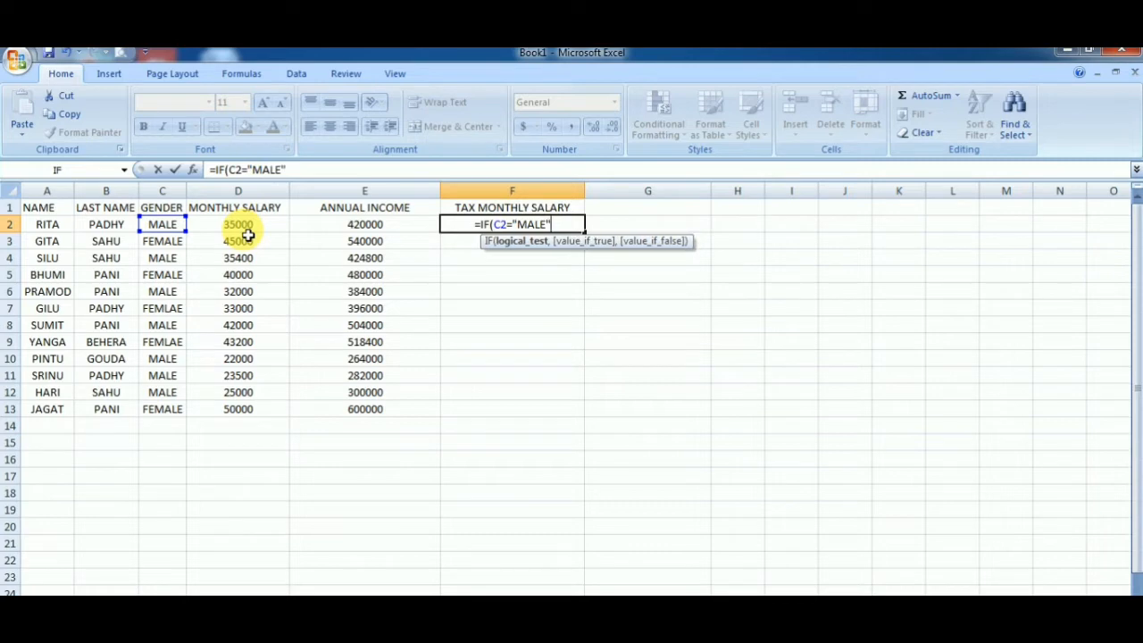
Set the value-if-true of the F2 IF formula to D2*20%
{"action": "type", "text": ","}
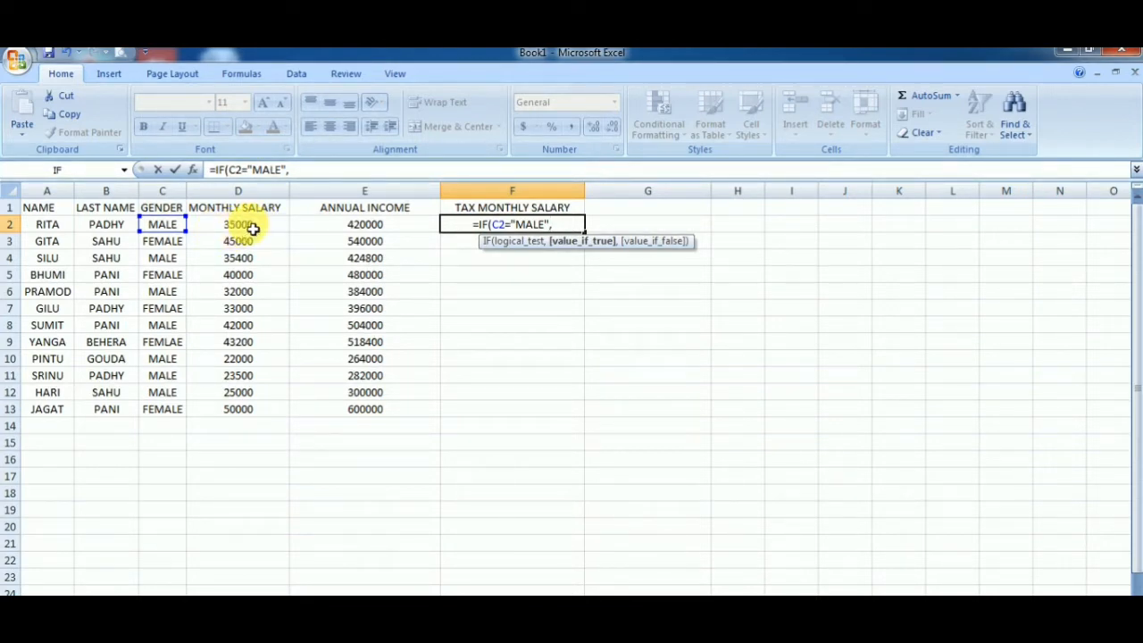
{"action": "left_click", "coordinate": [254, 228]}
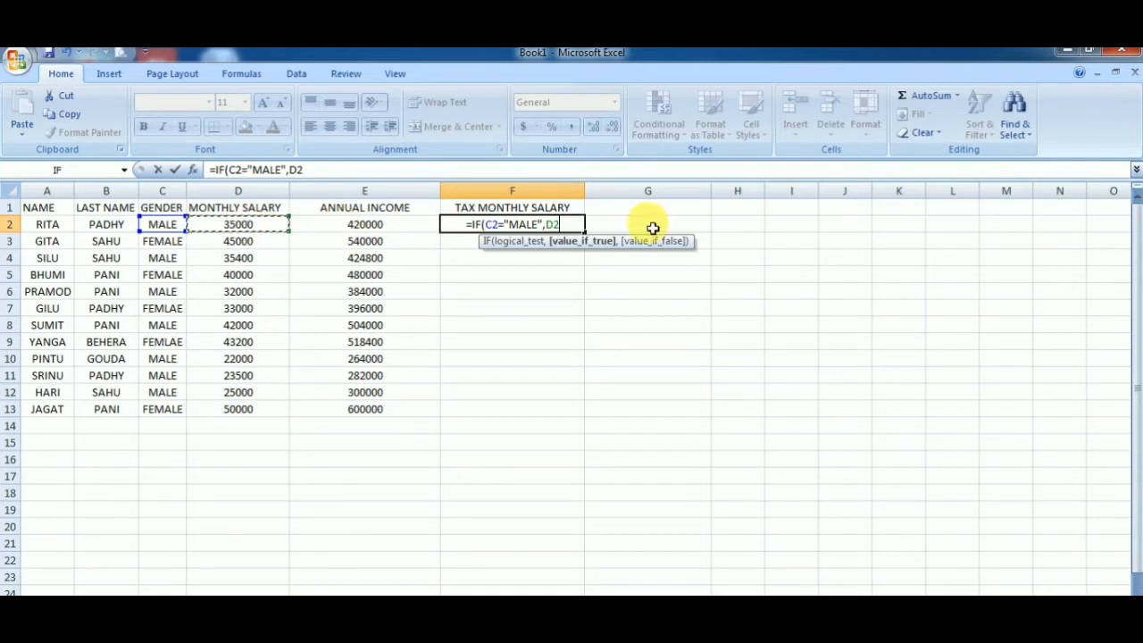
{"action": "type", "text": "*"}
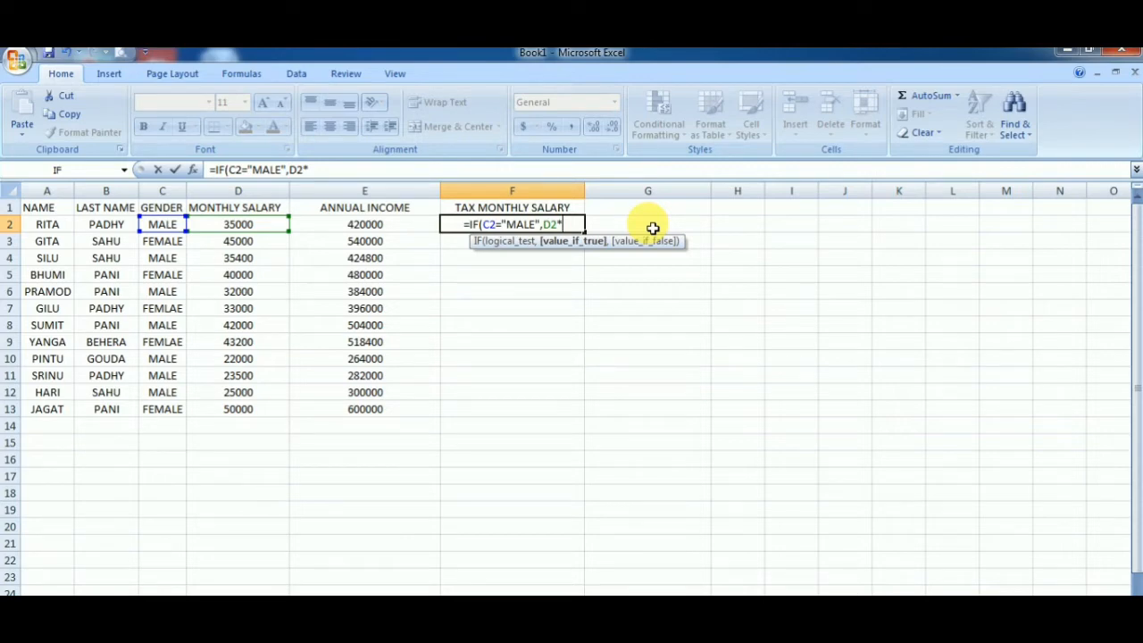
{"action": "type", "text": "20"}
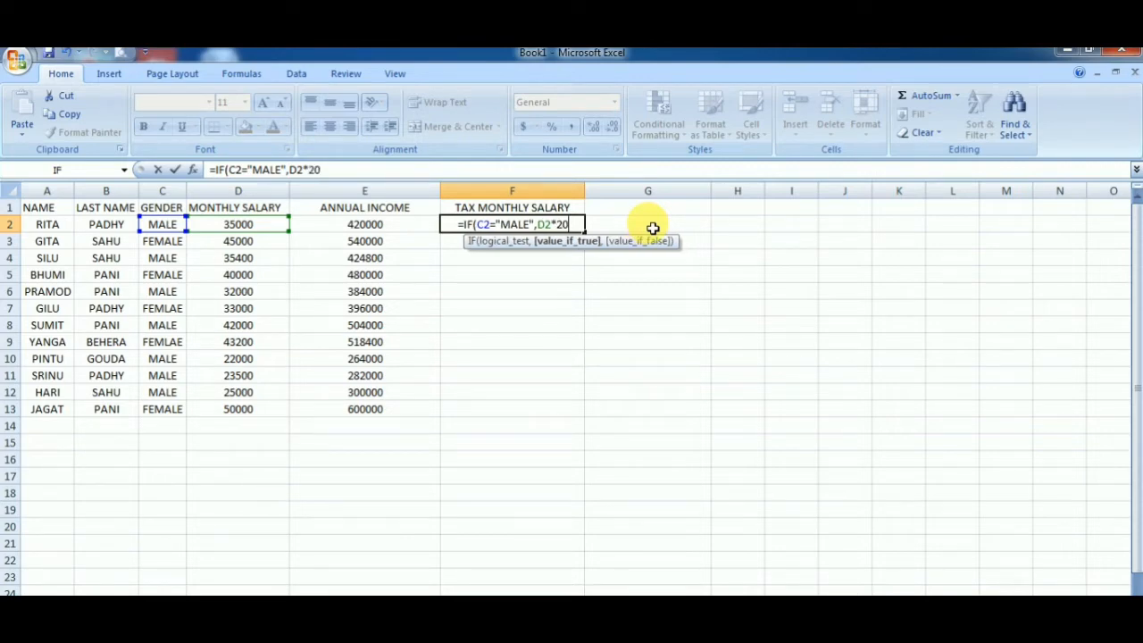
{"action": "type", "text": "%"}
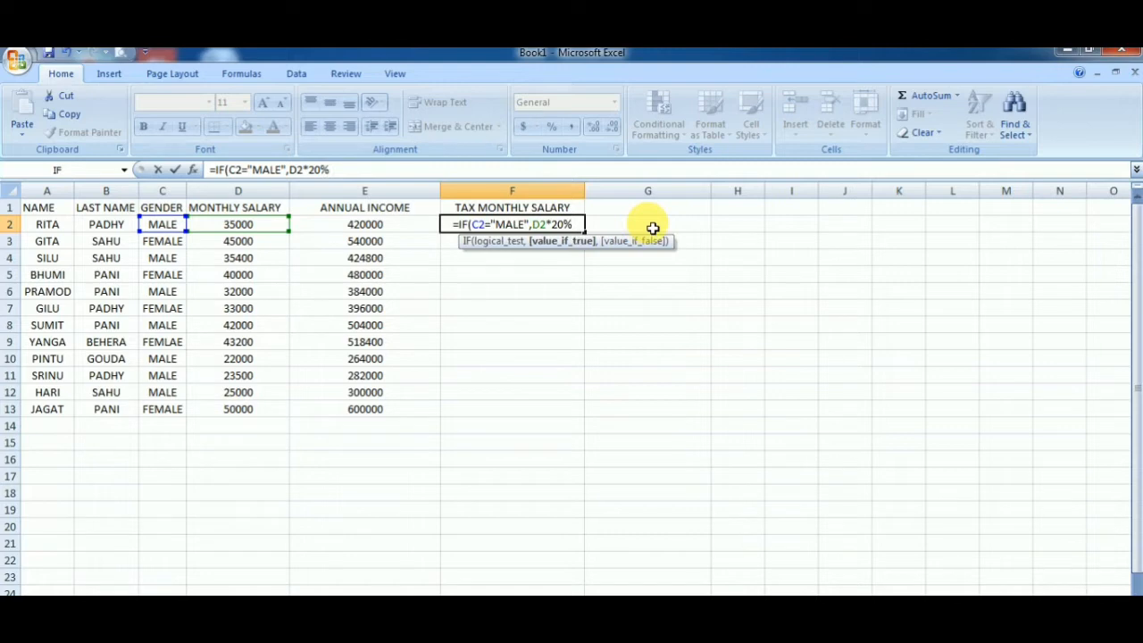
Finish the F2 IF formula with D2*15% as the value-if-false and fill it down to F13
{"action": "type", "text": ","}
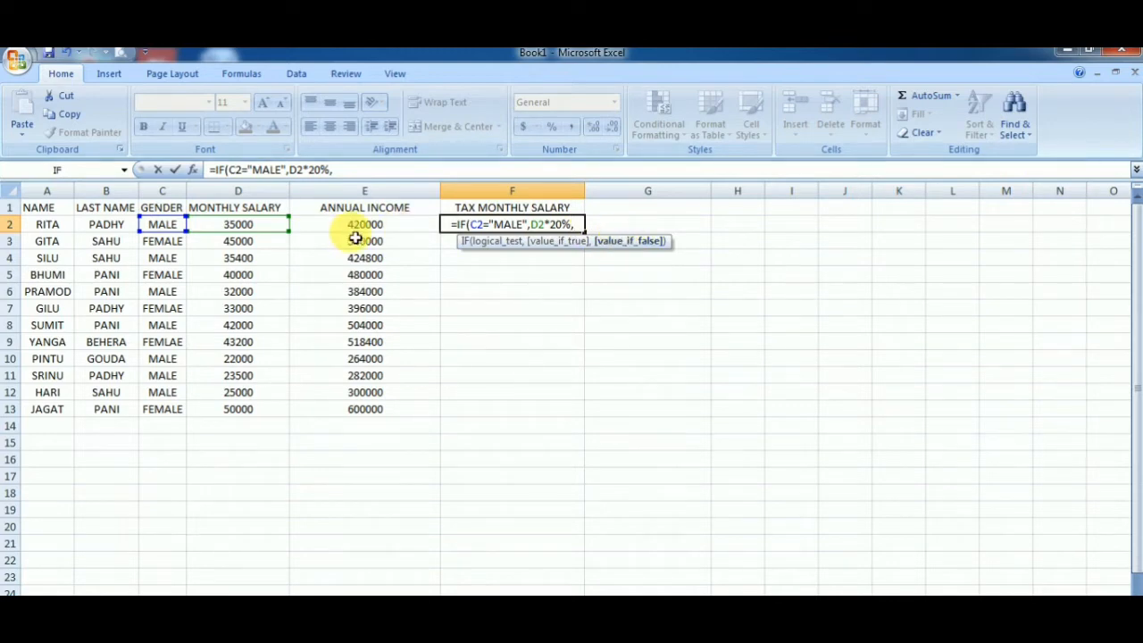
{"action": "left_click", "coordinate": [253, 229]}
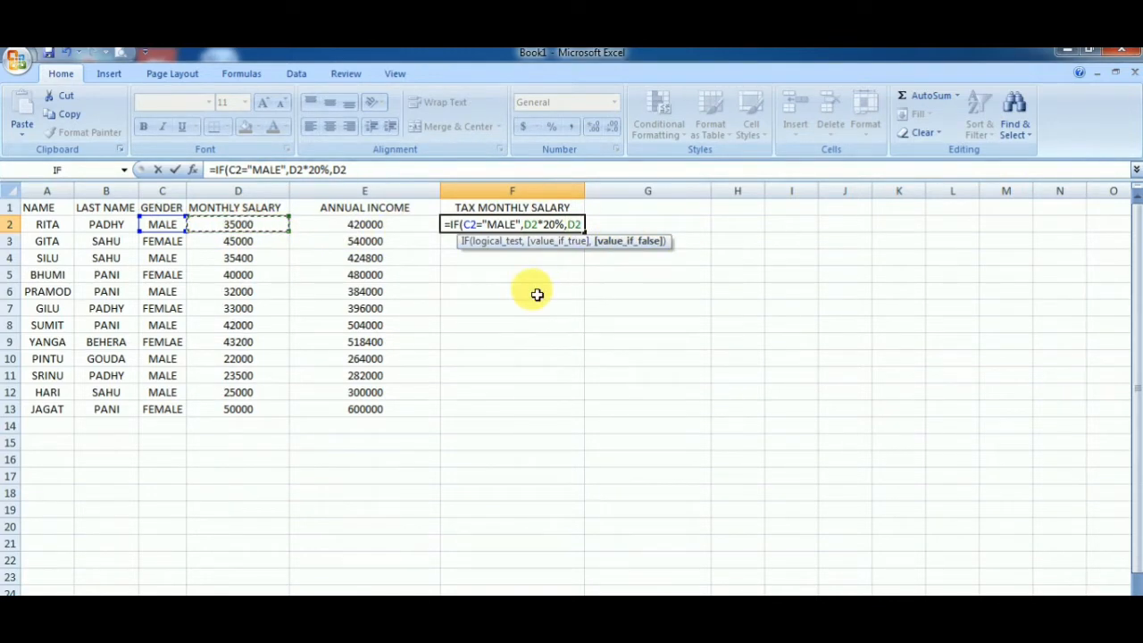
{"action": "type", "text": "*"}
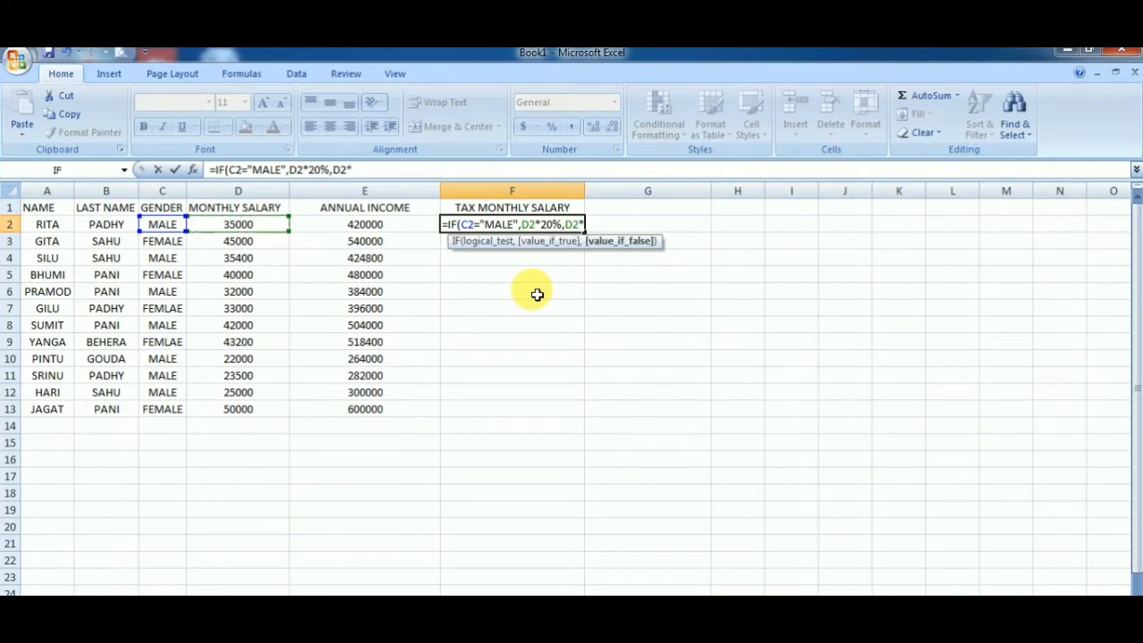
{"action": "type", "text": "15"}
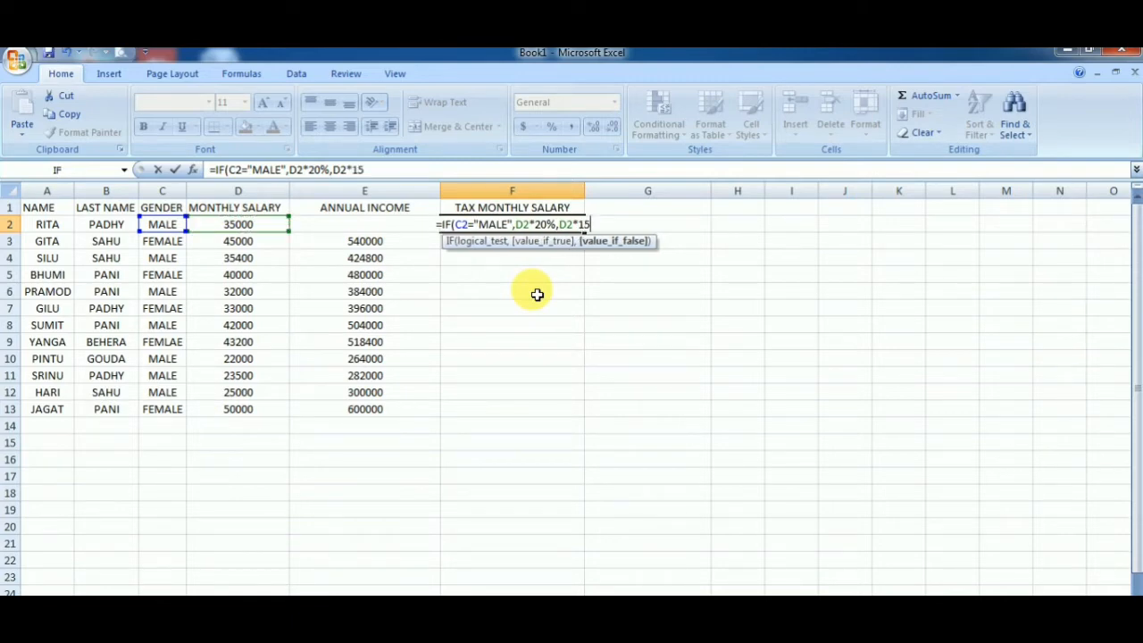
{"action": "type", "text": "%"}
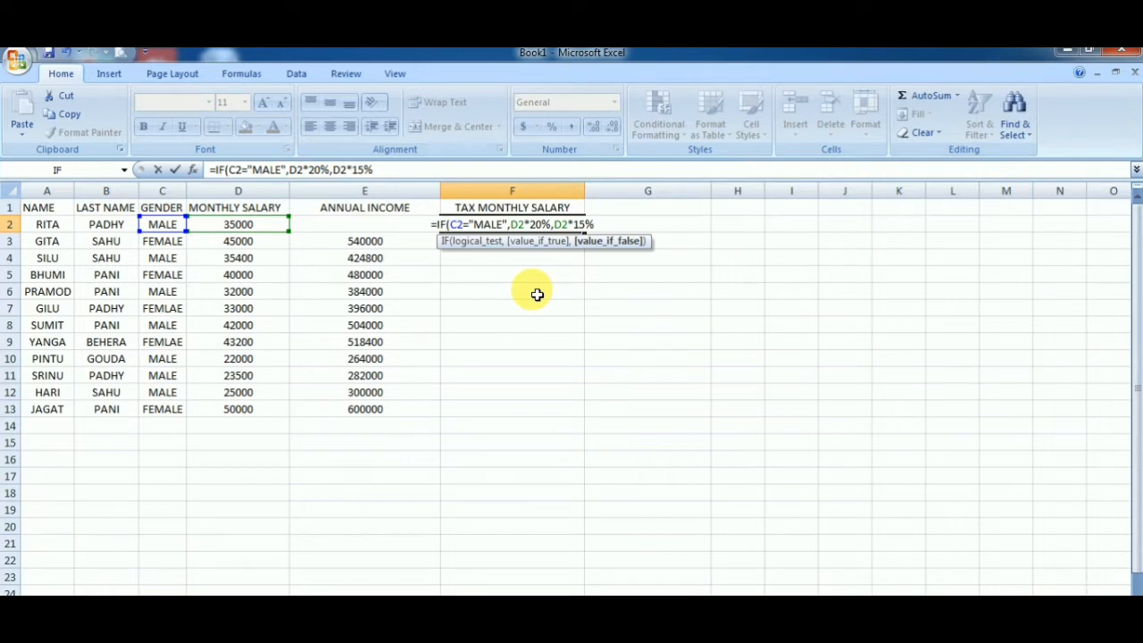
{"action": "type", "text": ")"}
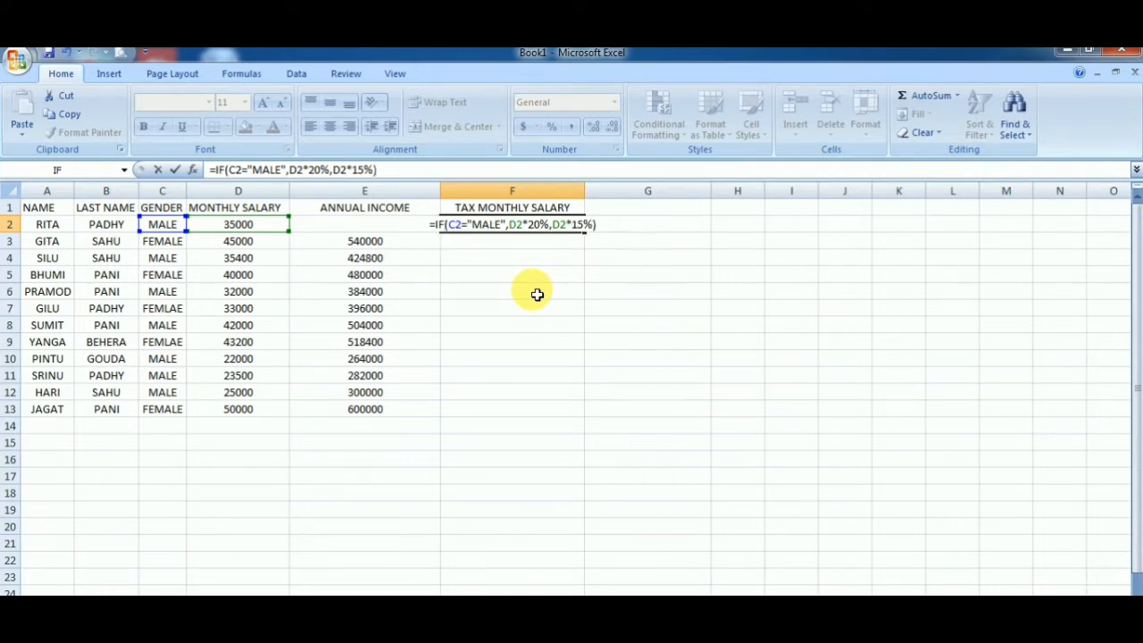
{"action": "key", "text": "Return"}
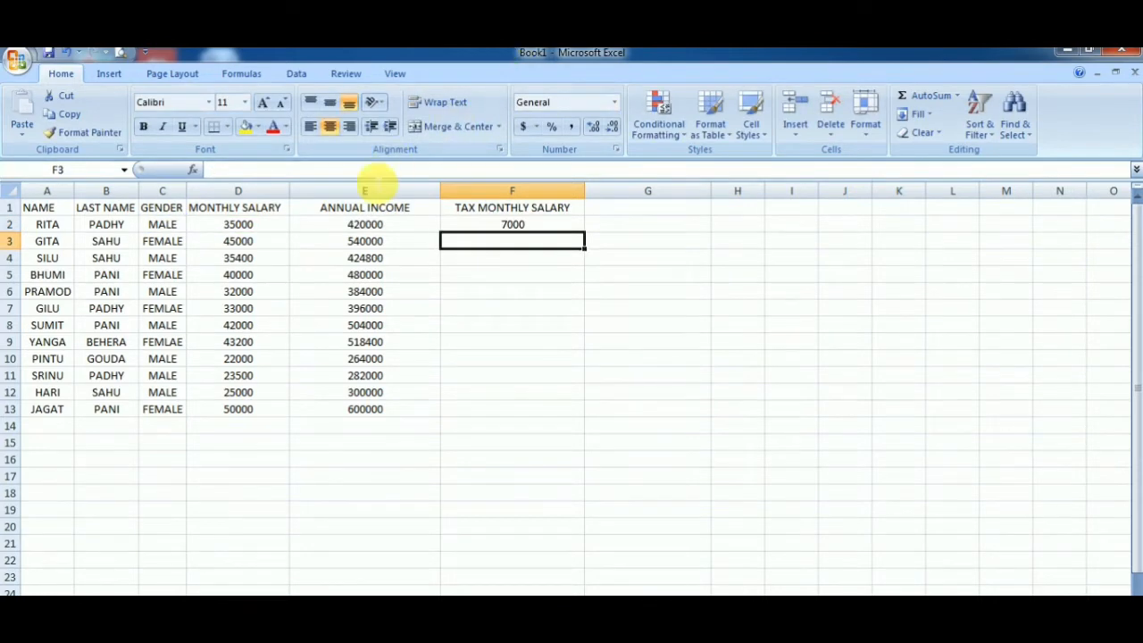
{"action": "left_click", "coordinate": [519, 227]}
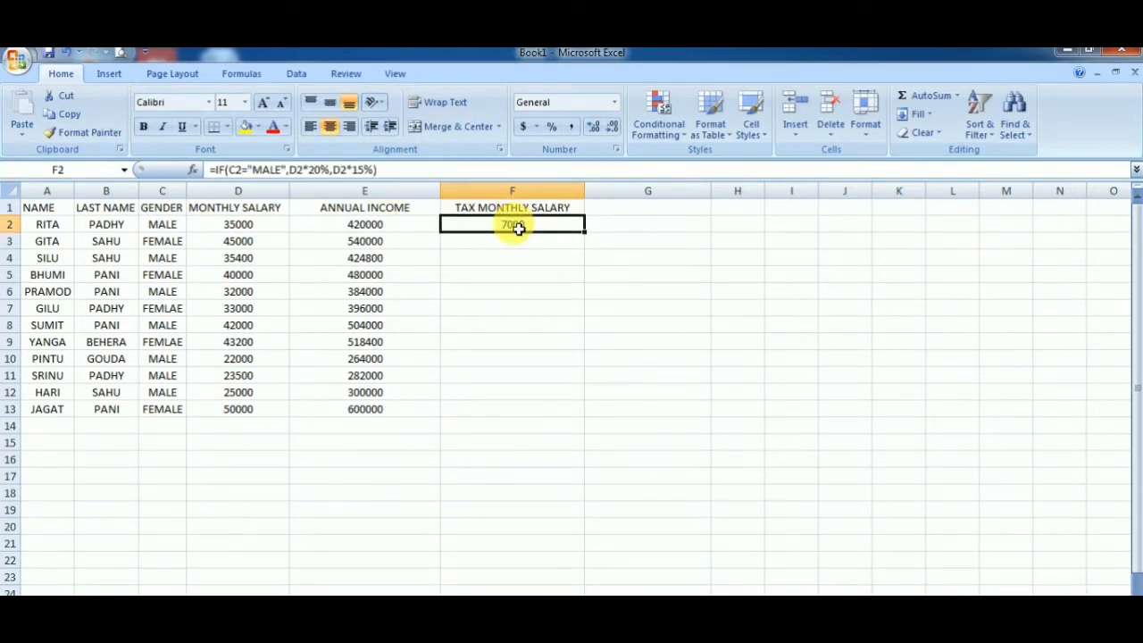
{"action": "double_click", "coordinate": [584, 231]}
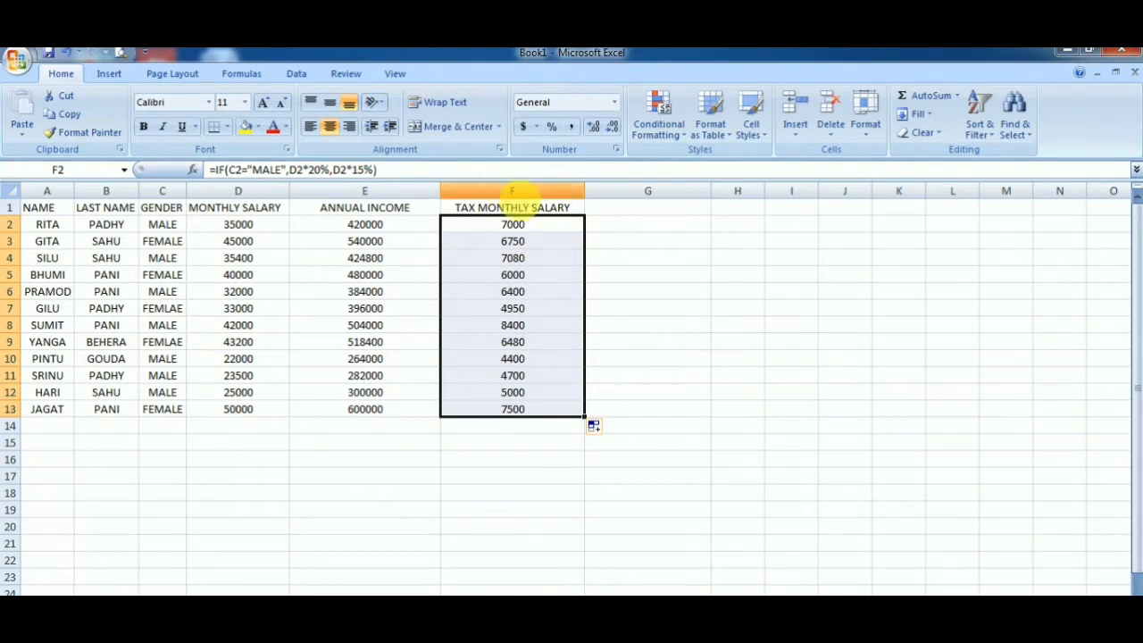
Add a centered column heading "HR" in G1 and select the cell below it
{"action": "left_click", "coordinate": [629, 210]}
{"action": "type", "text": "HR"}
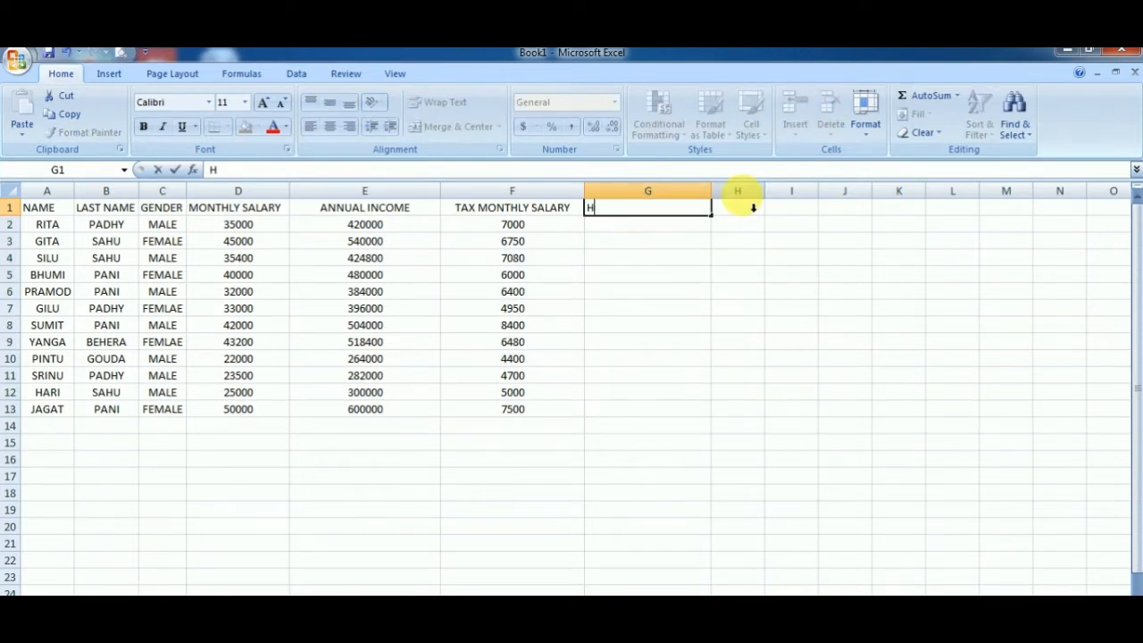
{"action": "left_click", "coordinate": [609, 239]}
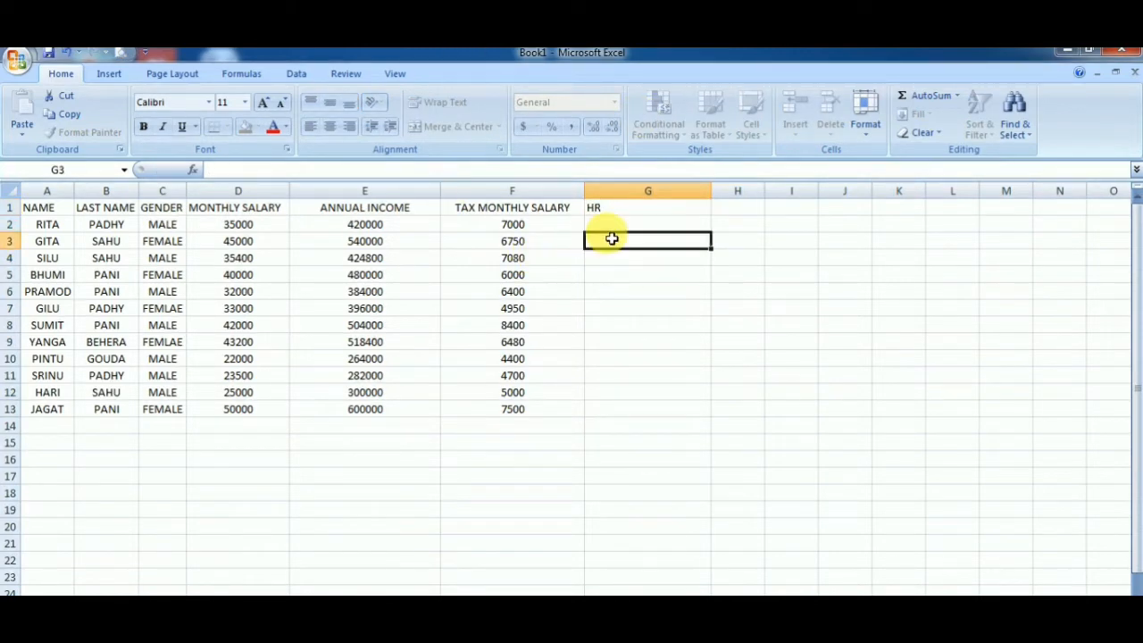
{"action": "left_click", "coordinate": [616, 209]}
{"action": "left_click", "coordinate": [326, 127]}
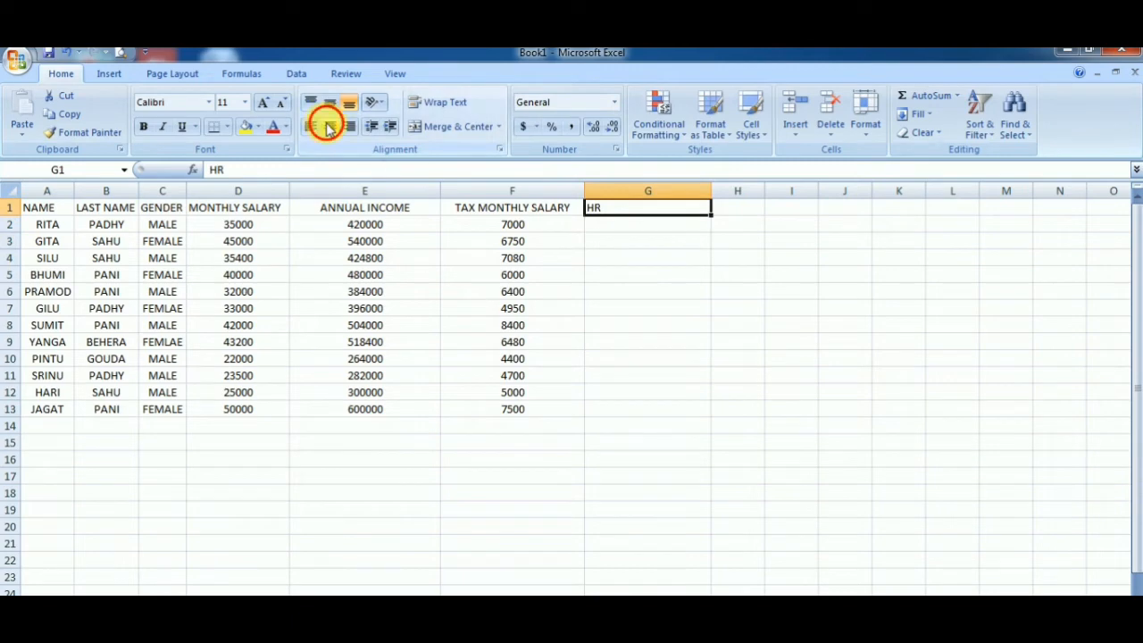
{"action": "left_click", "coordinate": [618, 229]}
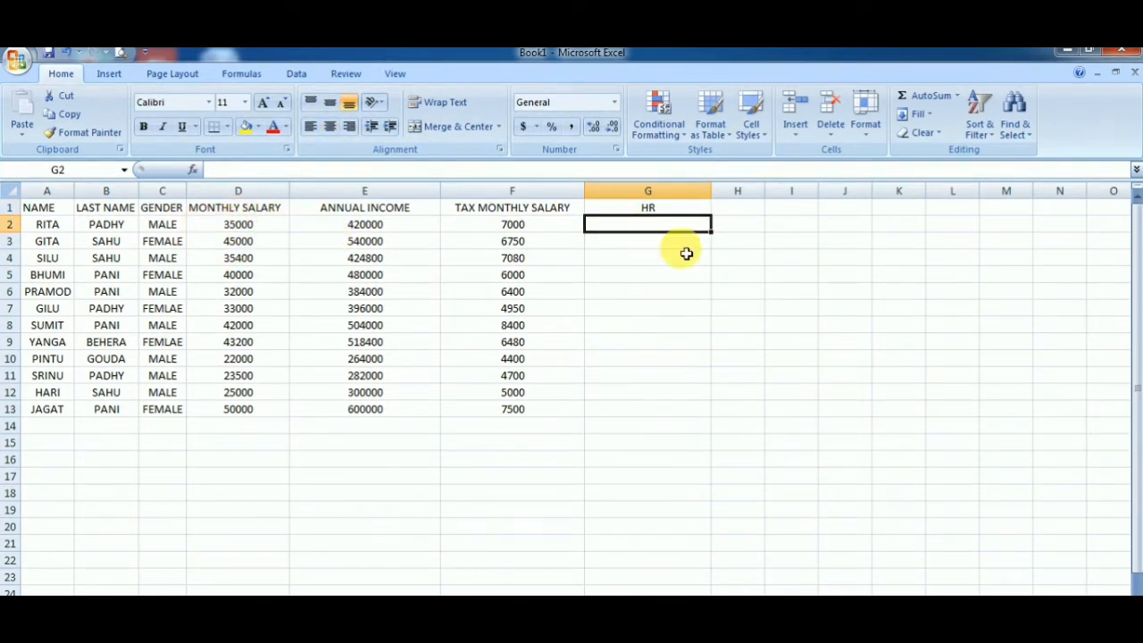
Enter the formula =D2*13% in G3 under the HR heading
{"action": "left_click", "coordinate": [602, 240]}
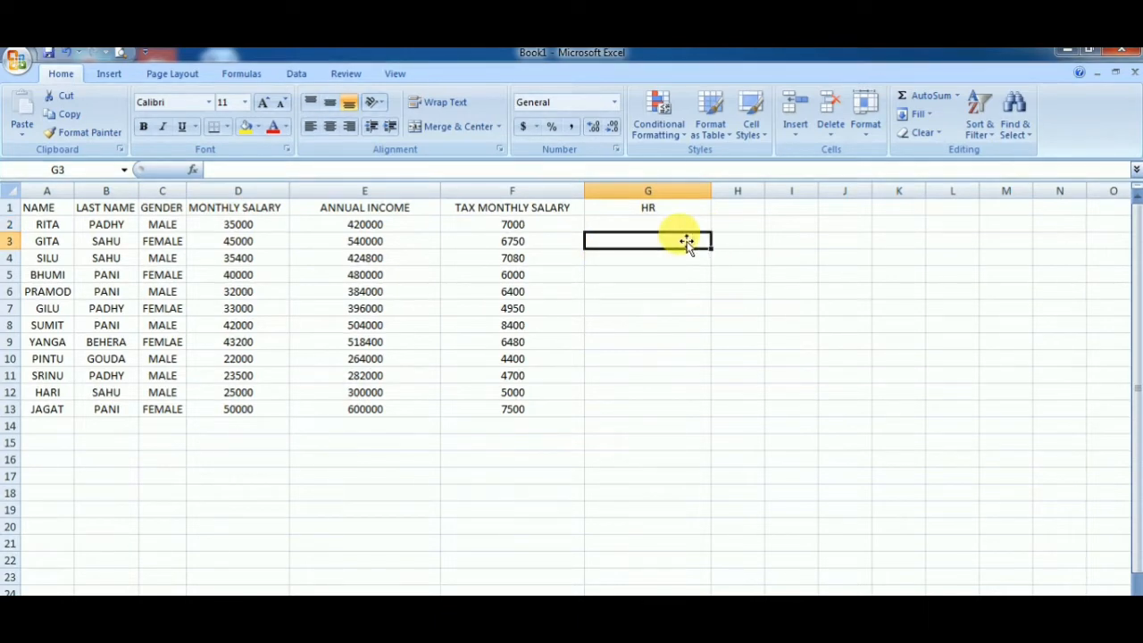
{"action": "type", "text": "="}
{"action": "left_click", "coordinate": [238, 226]}
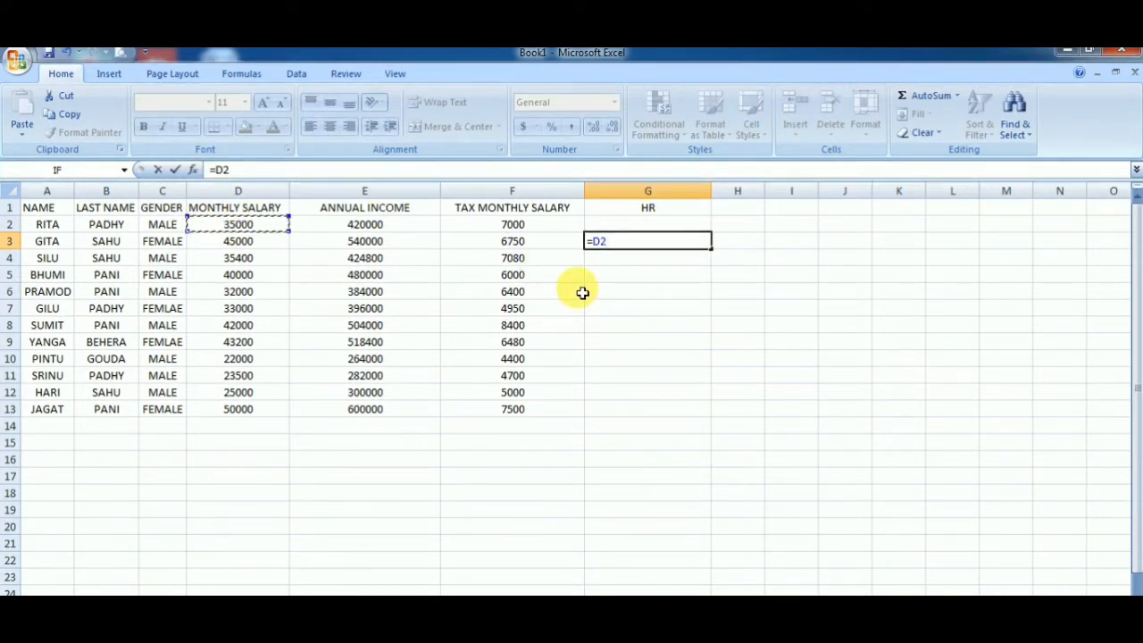
{"action": "type", "text": "*13%"}
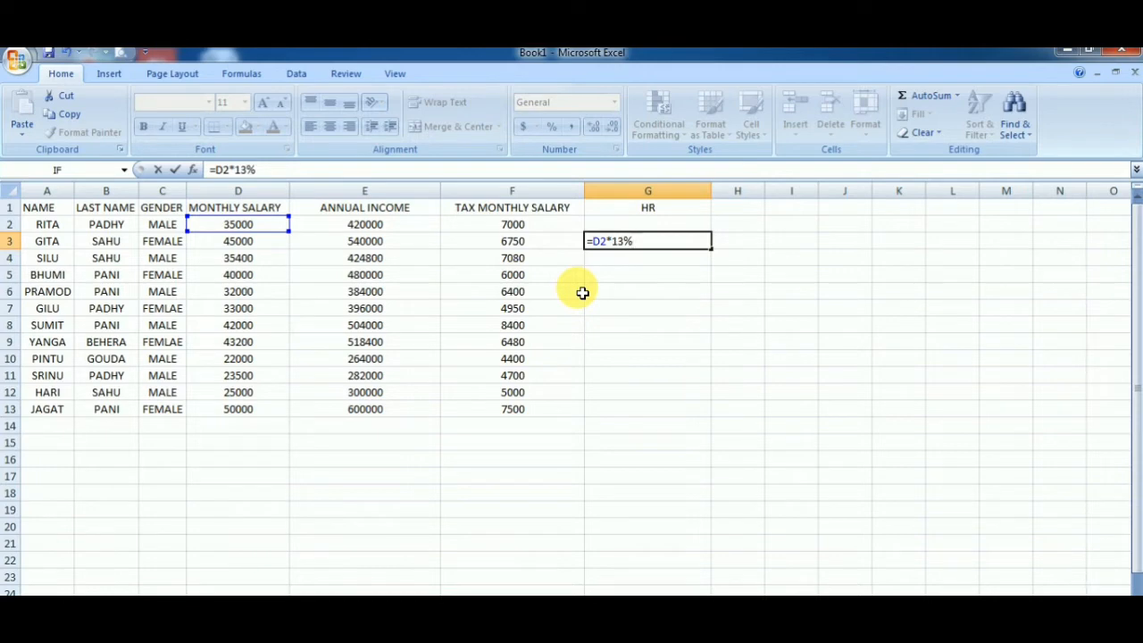
{"action": "key", "text": "Return"}
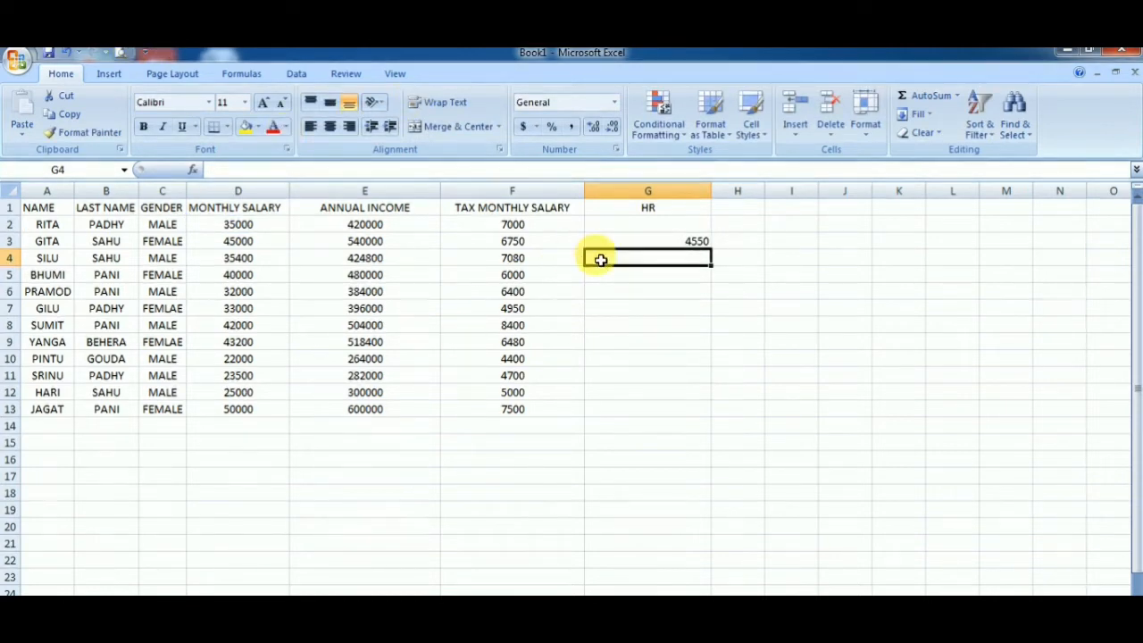
{"action": "left_click", "coordinate": [659, 239]}
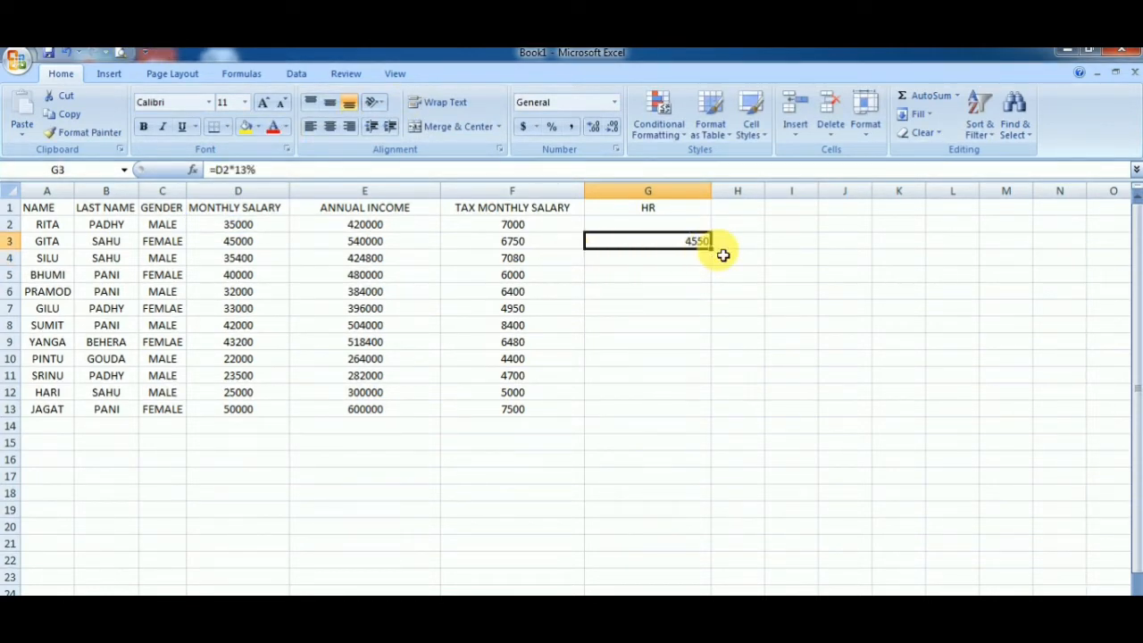
Calculate the first employee's HR amount in G2 with the formula =D2*13%
{"action": "left_click", "coordinate": [620, 228]}
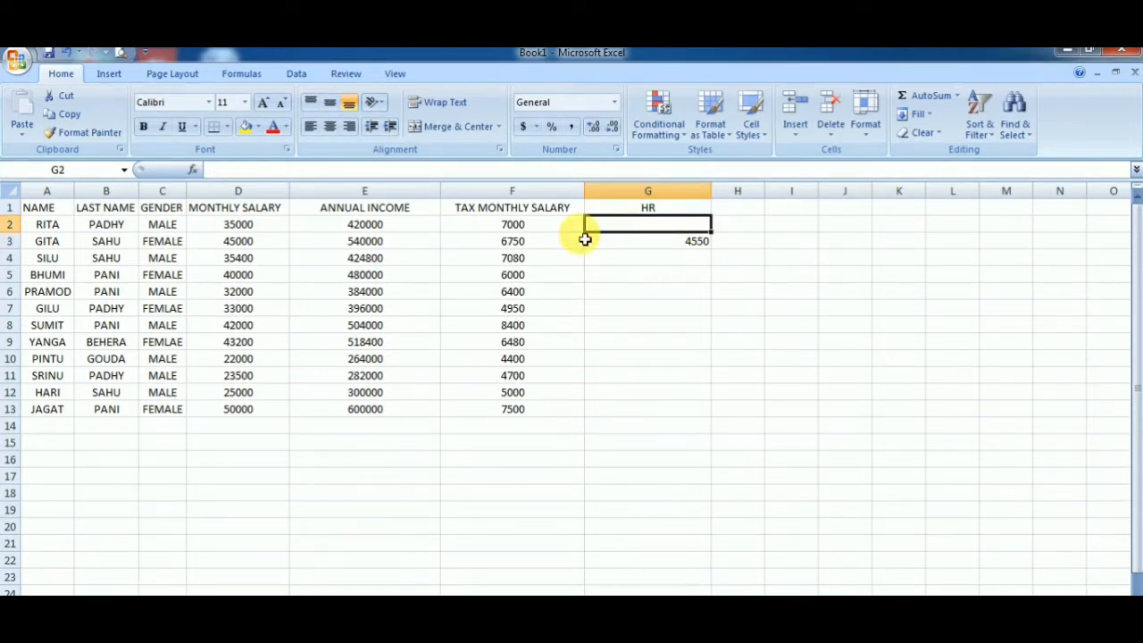
{"action": "type", "text": "="}
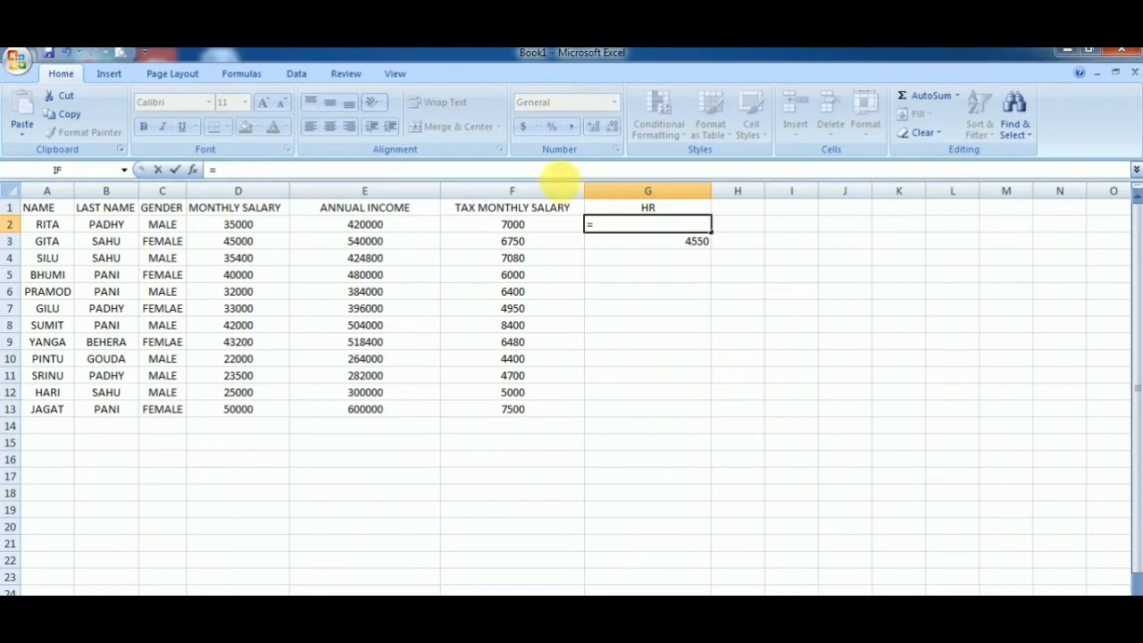
{"action": "left_click", "coordinate": [241, 224]}
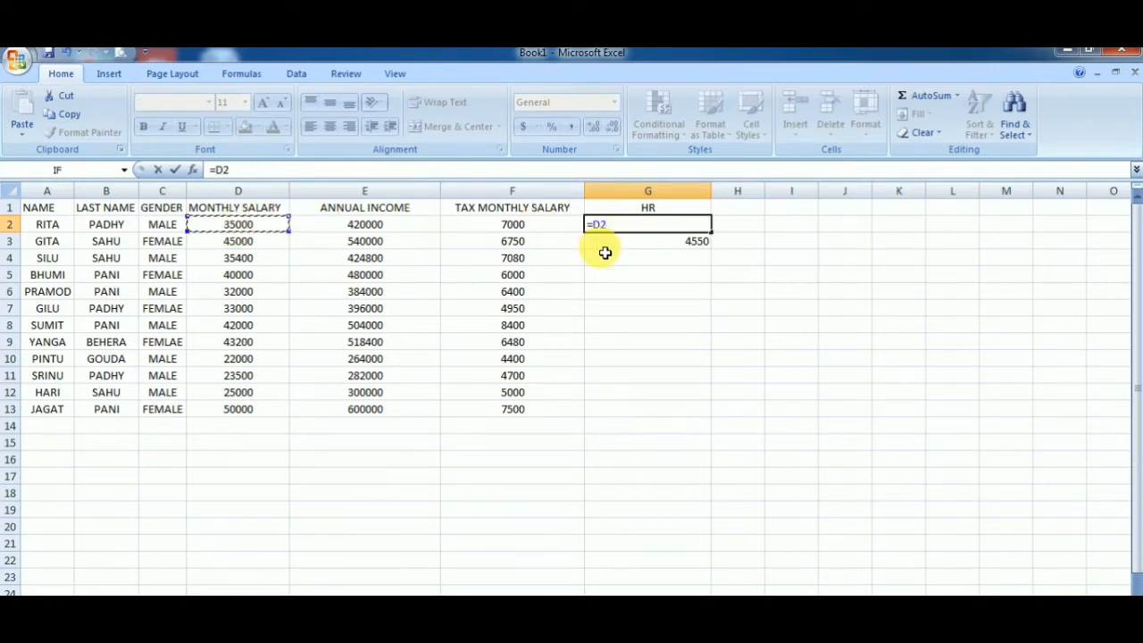
{"action": "type", "text": "*13%"}
{"action": "key", "text": "Return"}
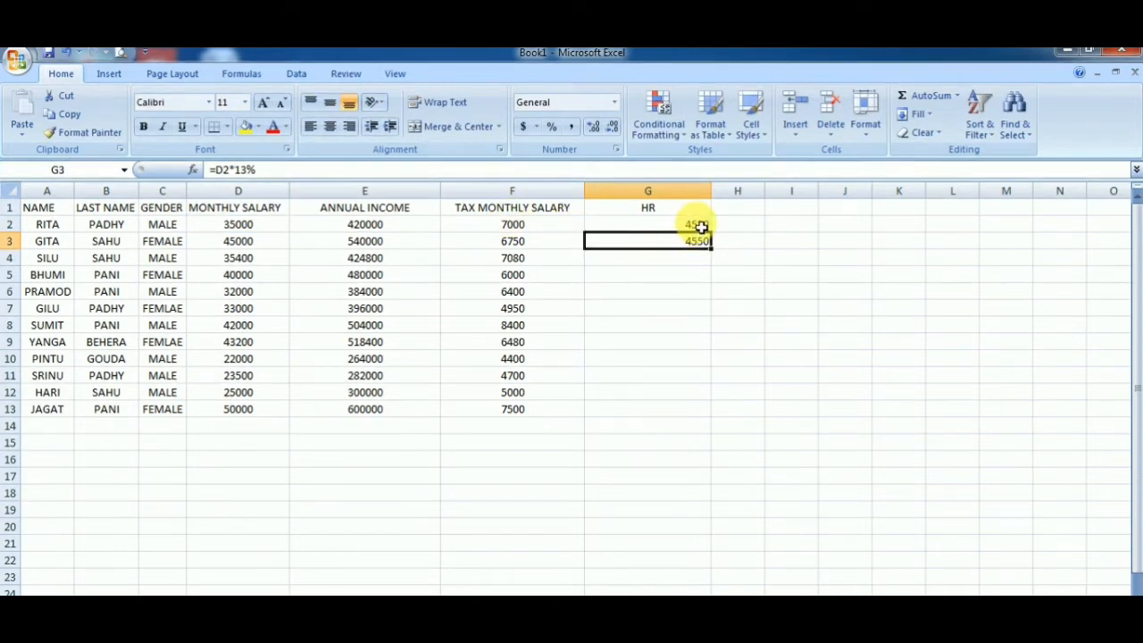
{"action": "key", "text": "Return"}
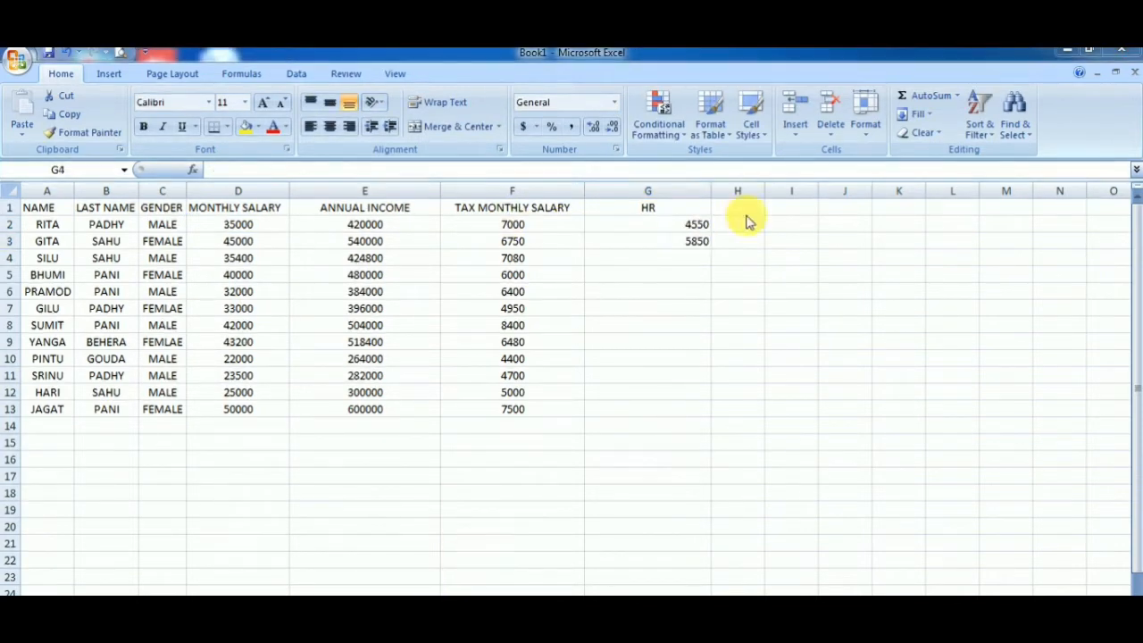
Fill the G2 HR formula down to G13 and center the values in G2:G13
{"action": "left_click", "coordinate": [695, 225]}
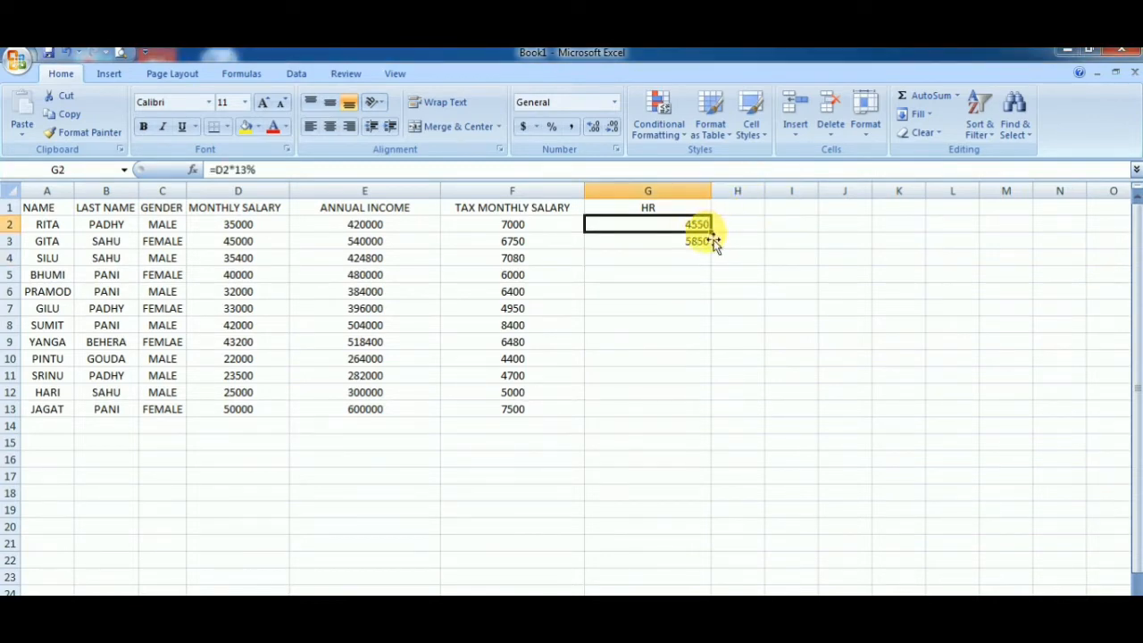
{"action": "left_click_drag", "start_coordinate": [693, 225], "coordinate": [692, 419]}
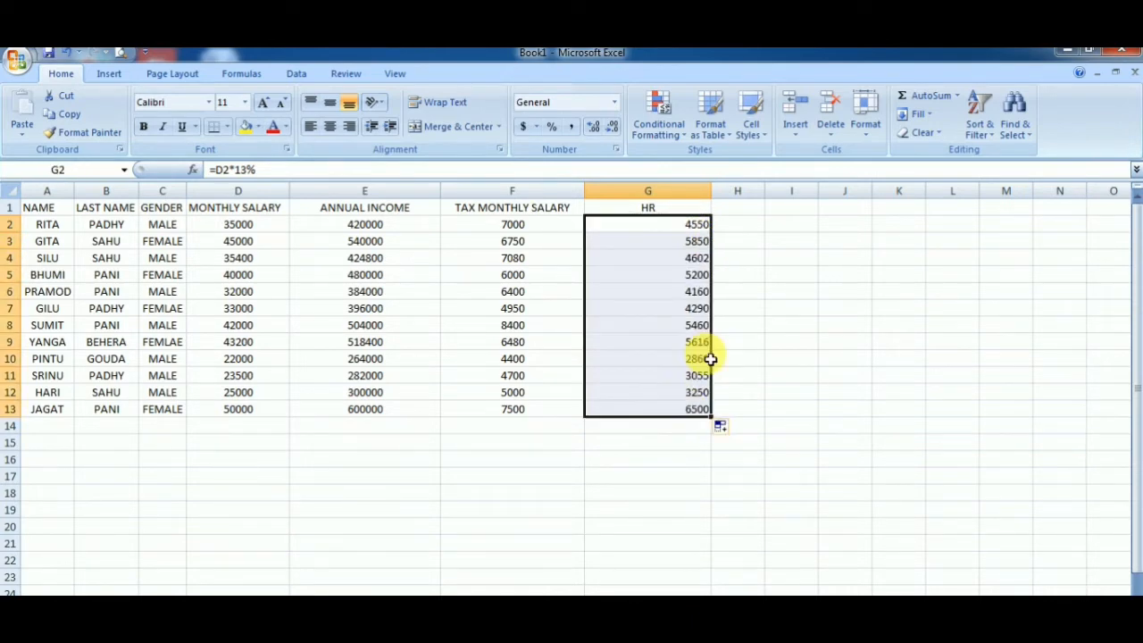
{"action": "left_click", "coordinate": [330, 126]}
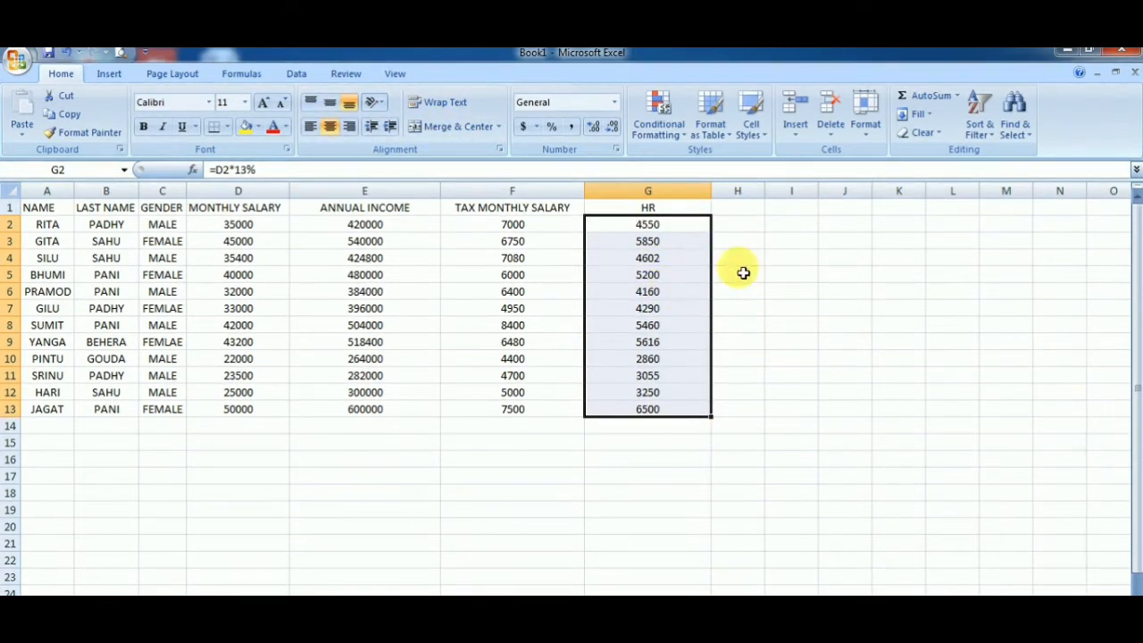
{"action": "left_click", "coordinate": [675, 242]}
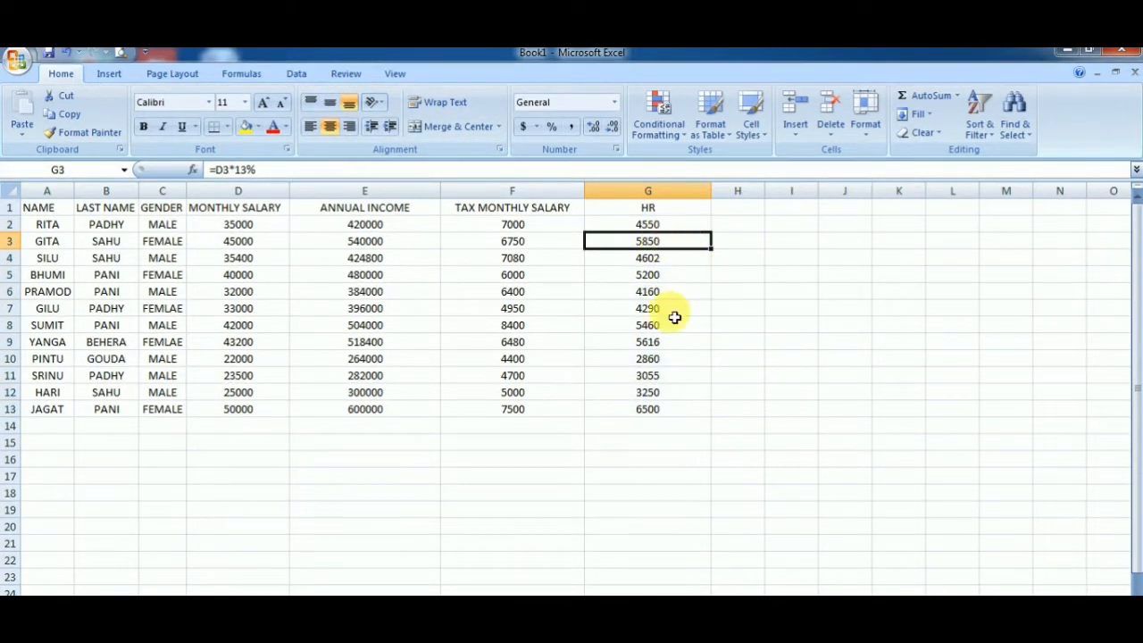
{"action": "left_click", "coordinate": [651, 275]}
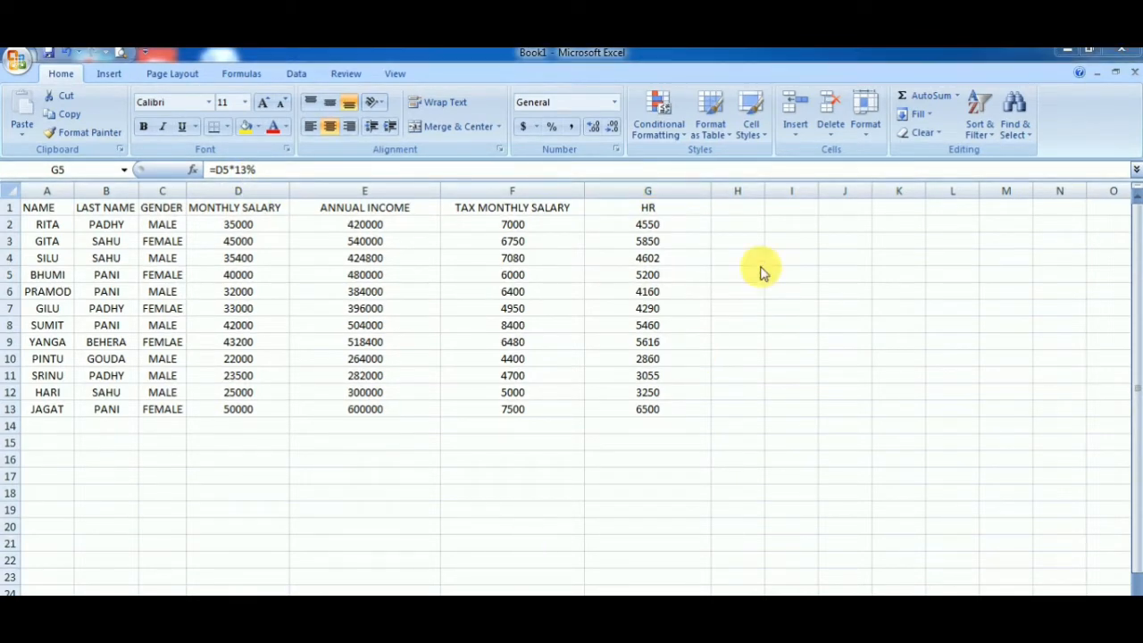
Add a centered column heading "AIT" in H1
{"action": "left_click", "coordinate": [728, 225]}
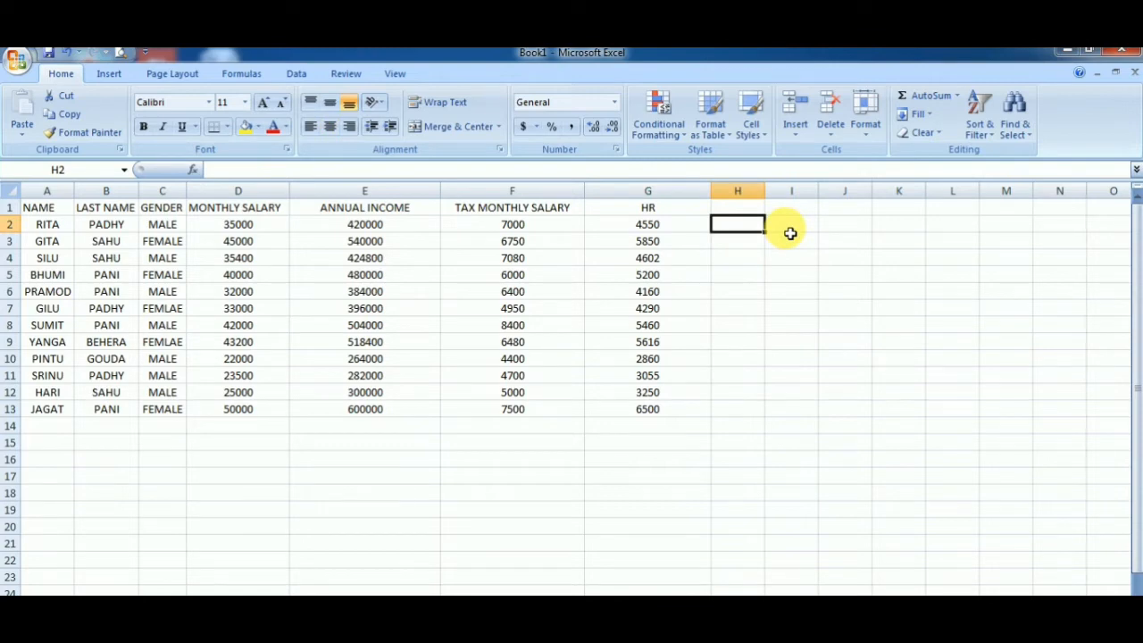
{"action": "left_click", "coordinate": [738, 209]}
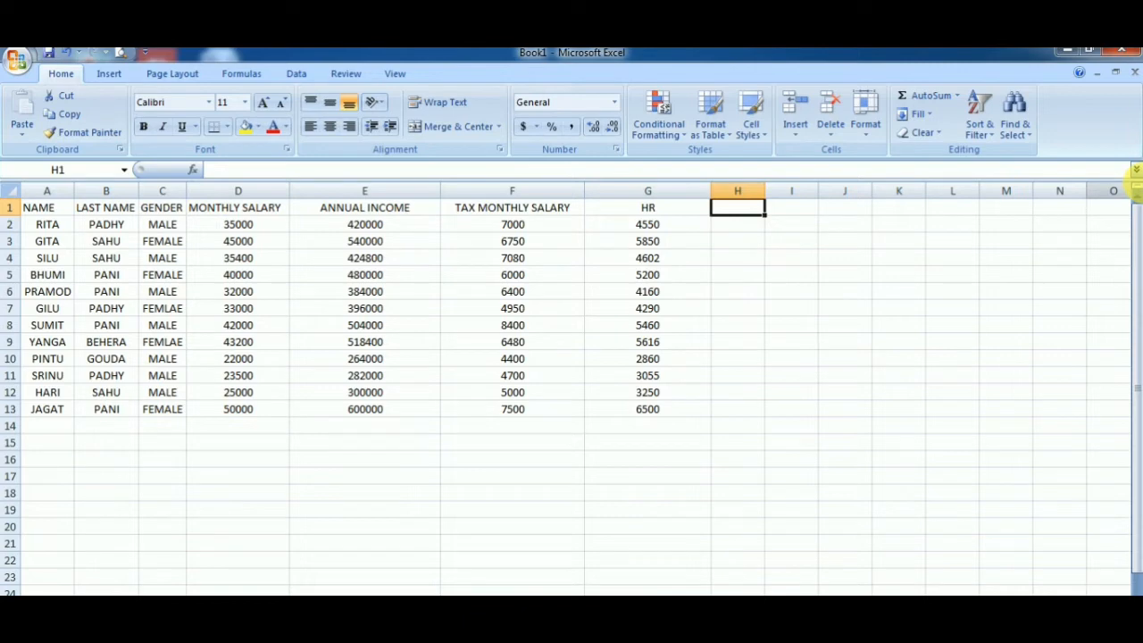
{"action": "type", "text": "Al"}
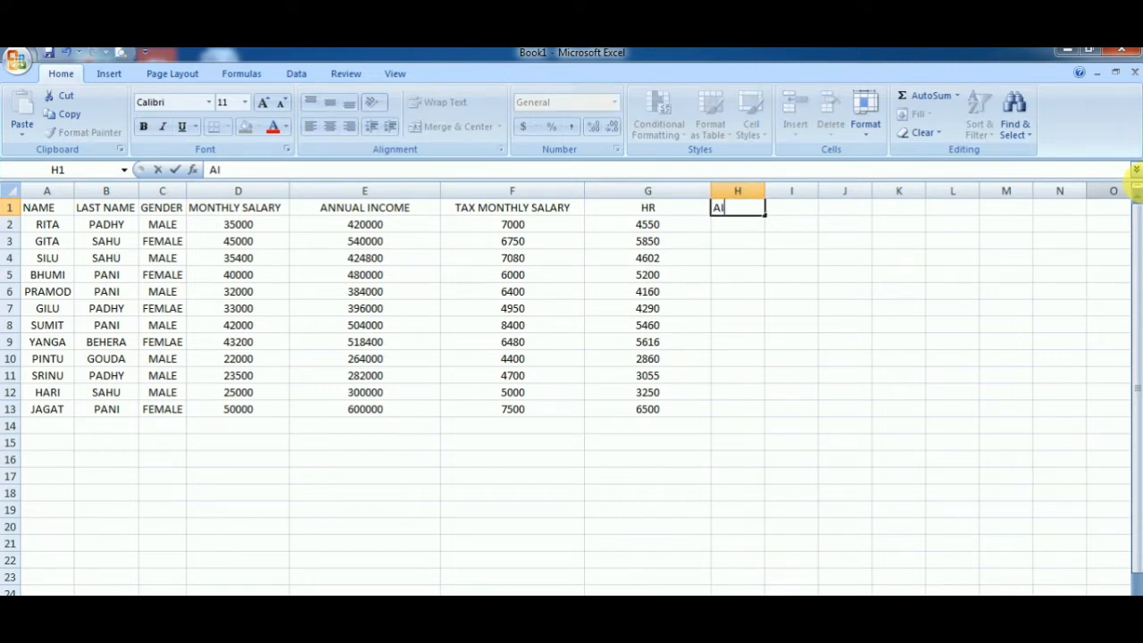
{"action": "type", "text": "T"}
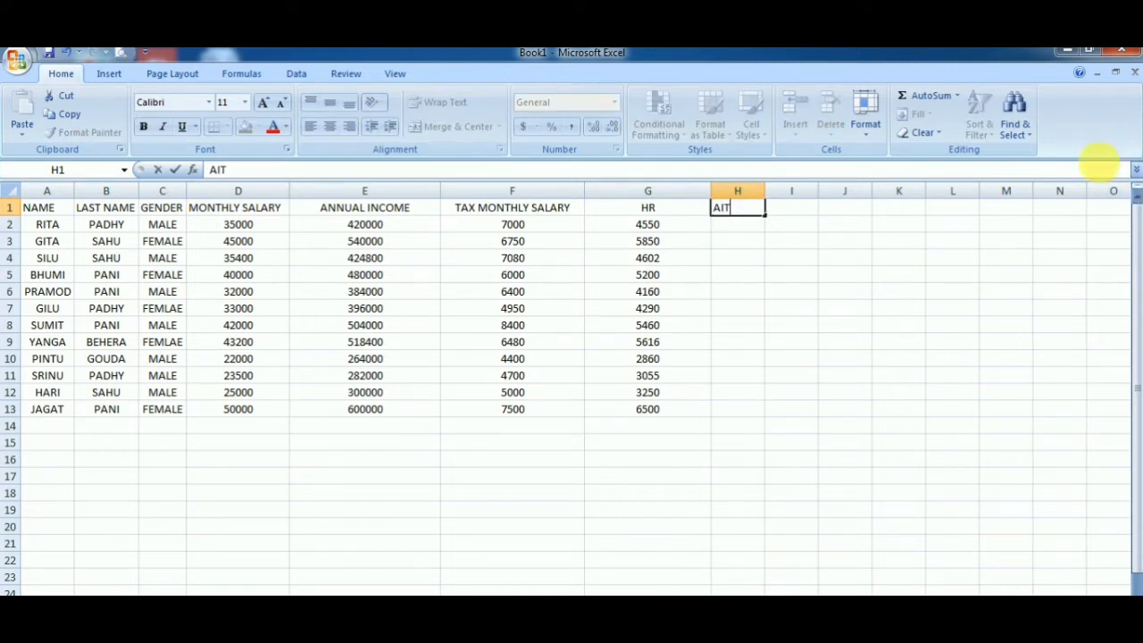
{"action": "key", "text": "ctrl+Return"}
{"action": "key", "text": "Return"}
{"action": "left_click", "coordinate": [738, 210]}
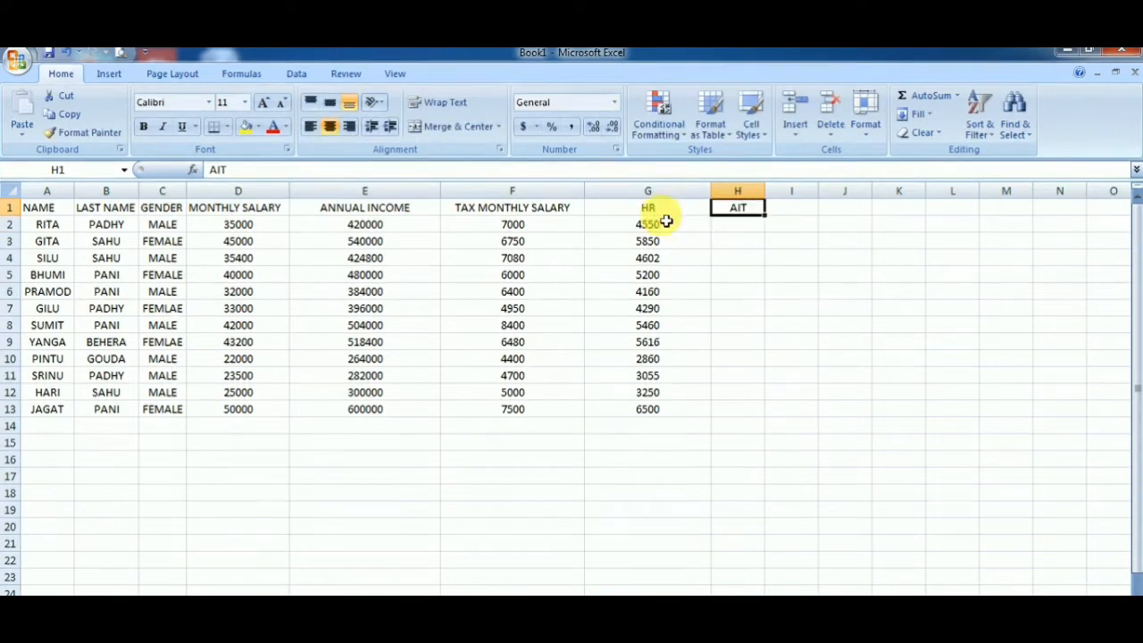
Start an IF formula in H2 whose logical test checks whether E2 is at least 500000 (E2>=500000)
{"action": "left_click", "coordinate": [726, 227]}
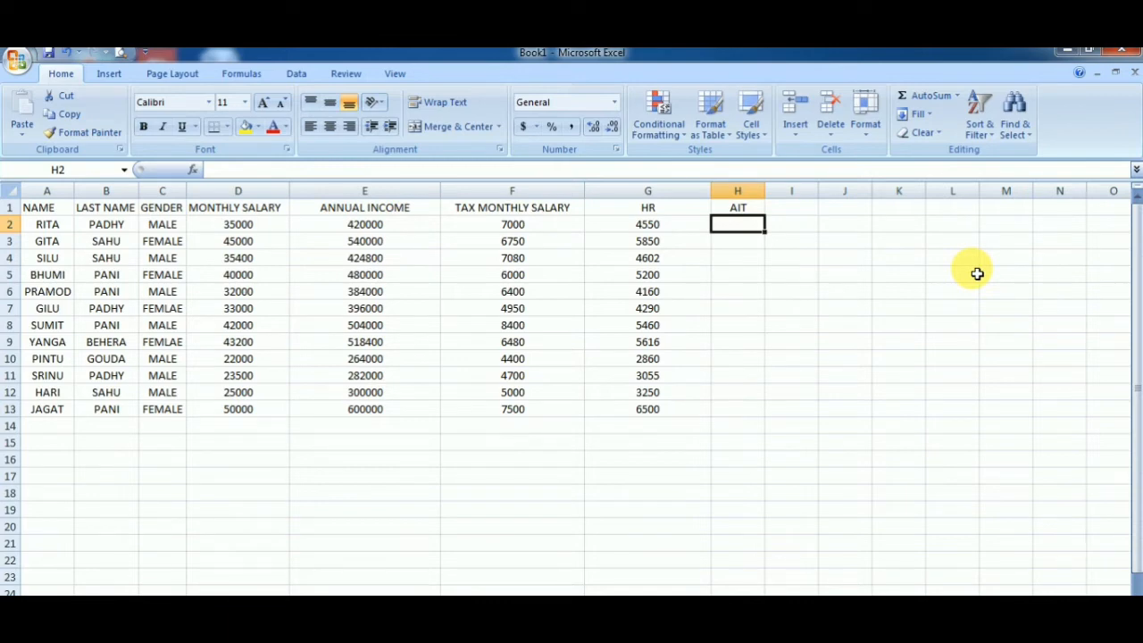
{"action": "type", "text": "="}
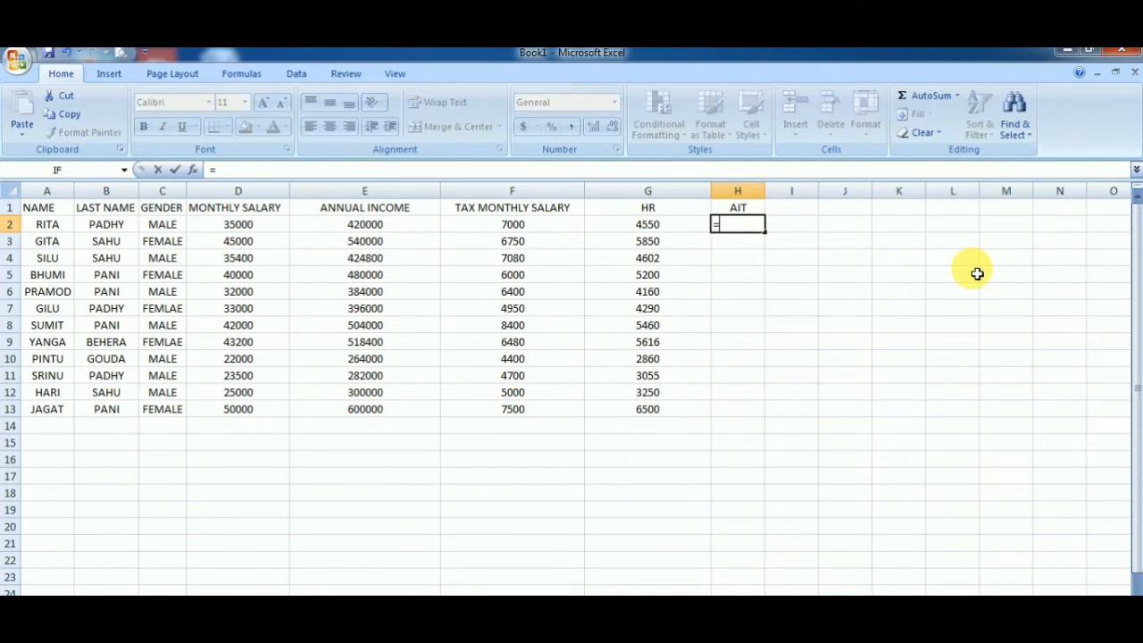
{"action": "type", "text": "IF("}
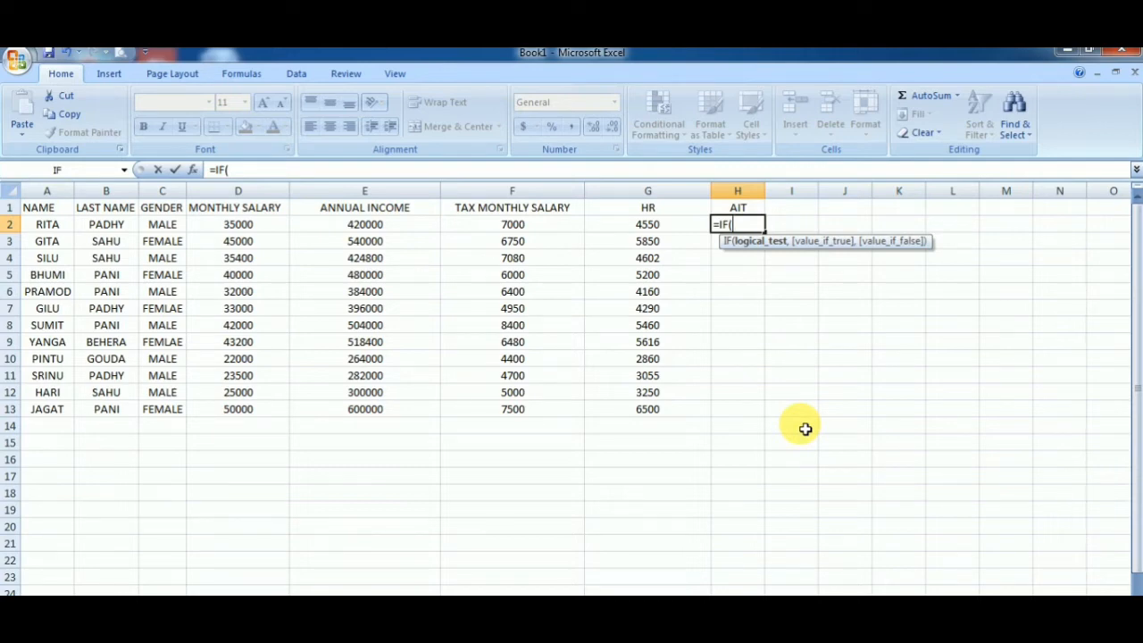
{"action": "left_click", "coordinate": [382, 234]}
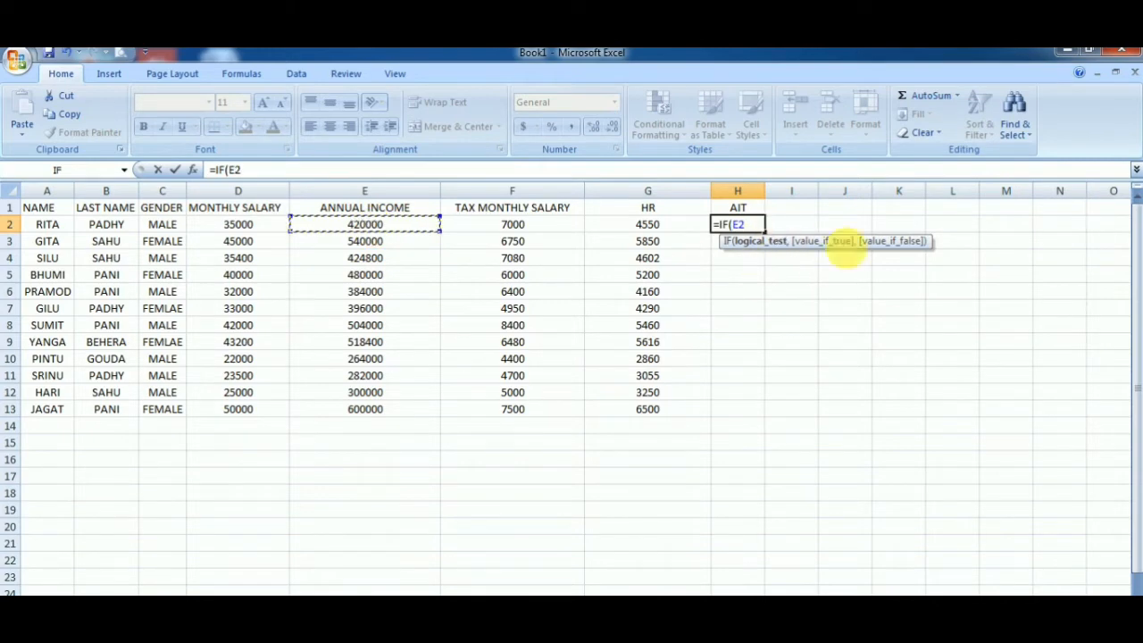
{"action": "type", "text": ">="}
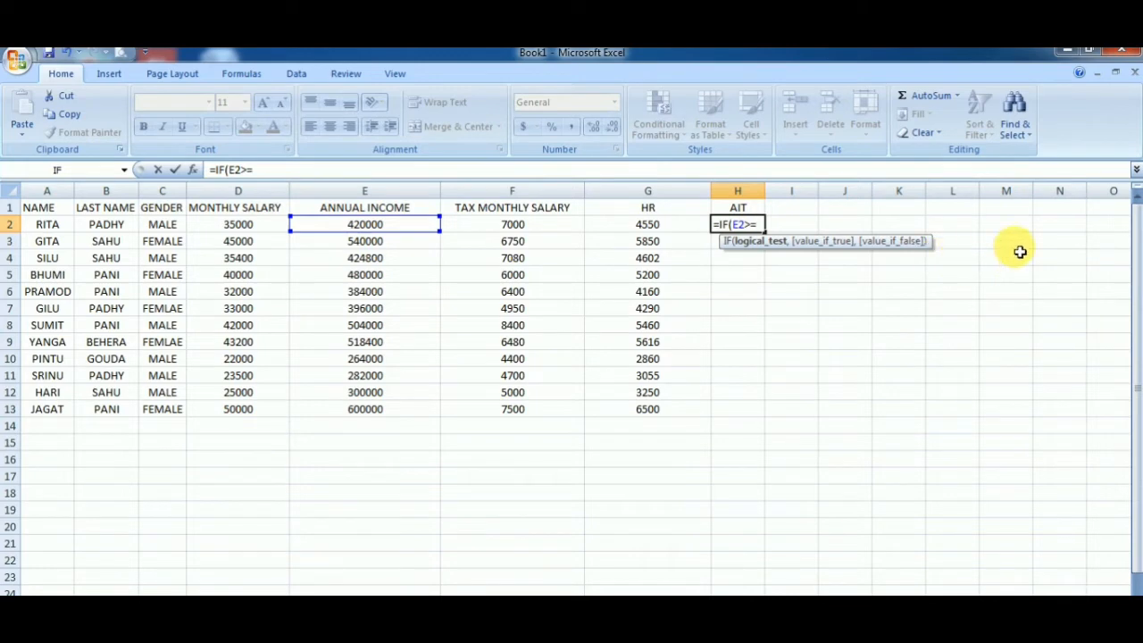
{"action": "type", "text": "50000"}
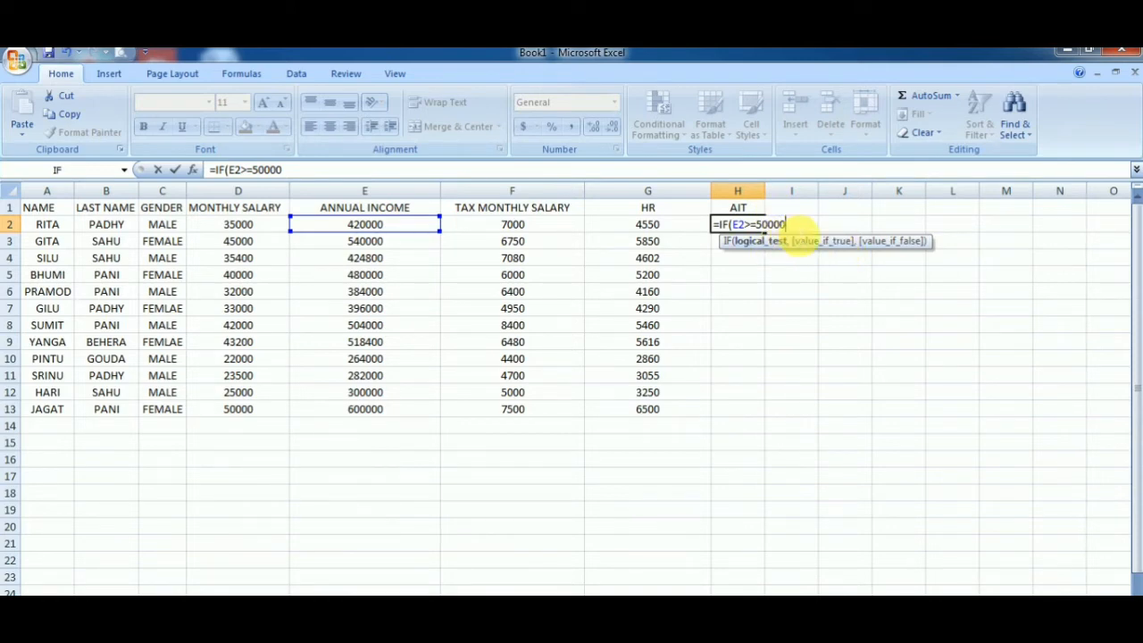
{"action": "type", "text": "0"}
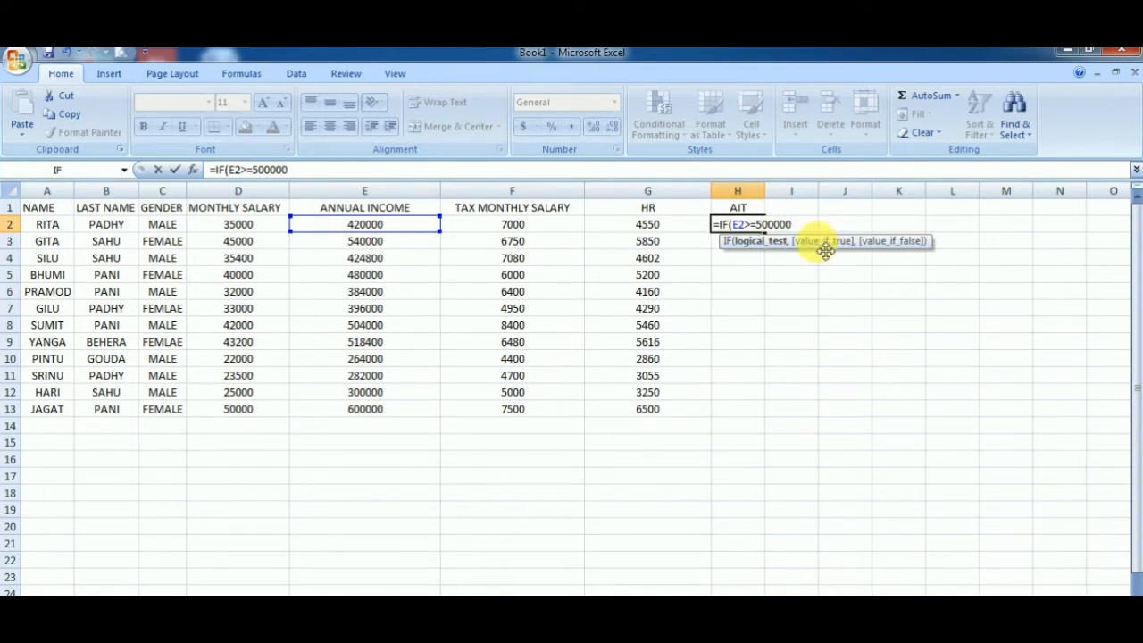
{"action": "type", "text": ","}
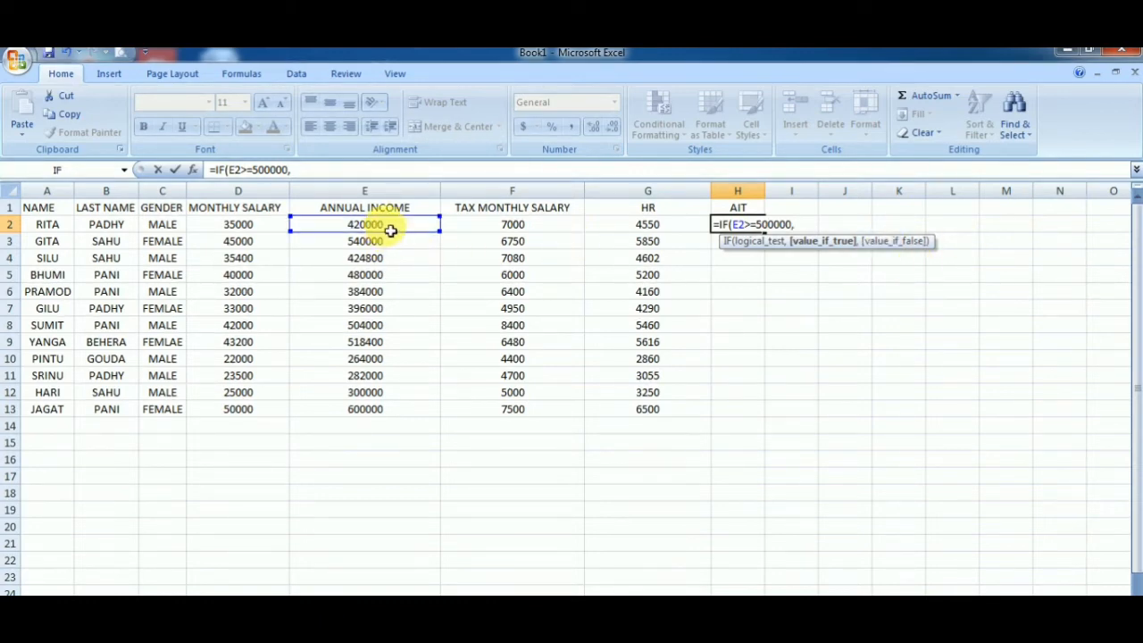
Set the value-if-true of the H2 IF formula to E2*14%
{"action": "left_click", "coordinate": [390, 230]}
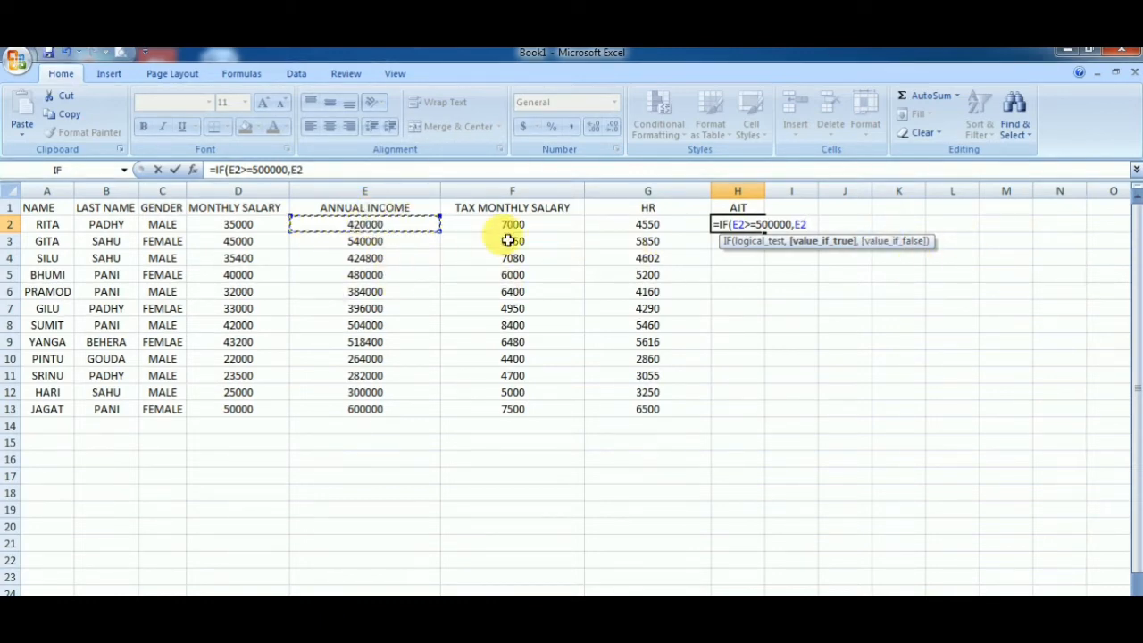
{"action": "type", "text": "*"}
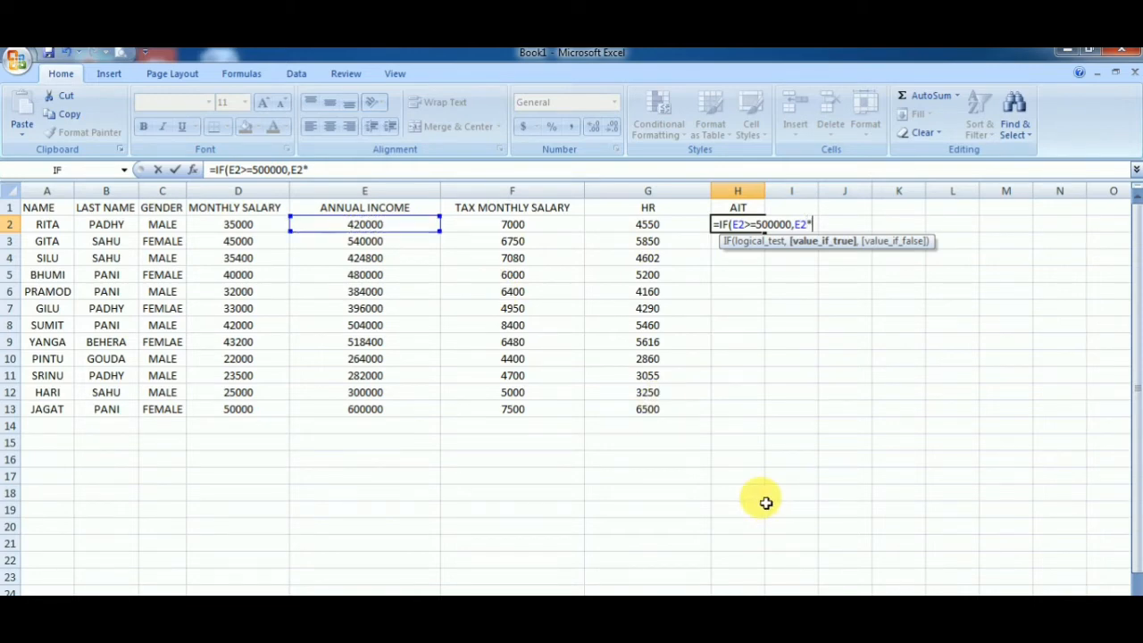
{"action": "type", "text": "14"}
{"action": "type", "text": "%,"}
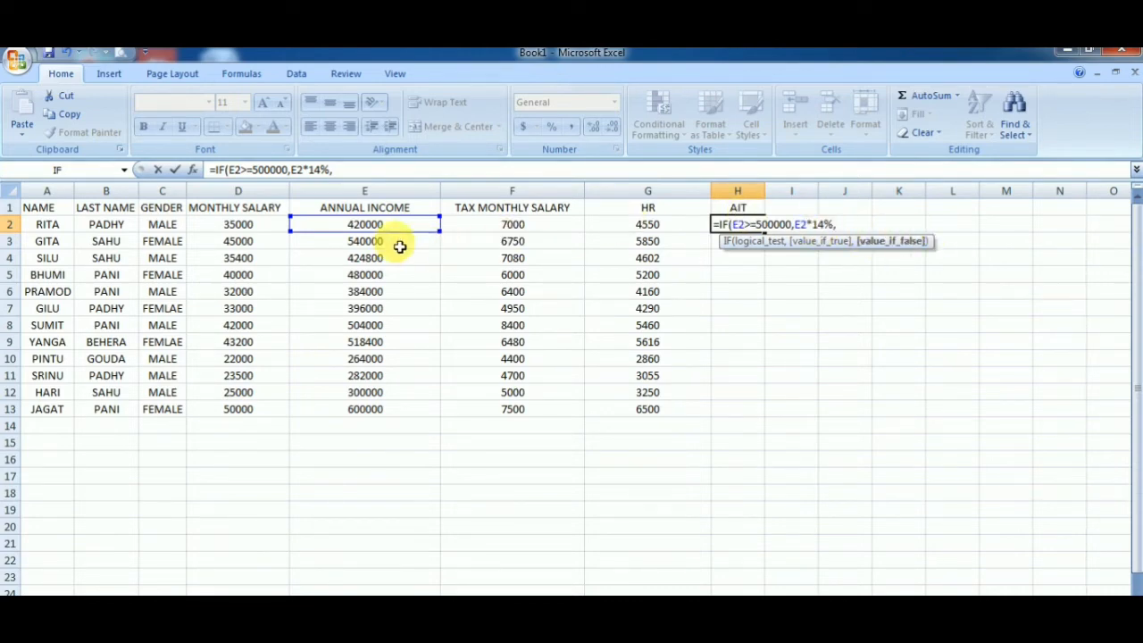
Finish the H2 IF formula with E2*8% as the value-if-false and select H2 again
{"action": "left_click", "coordinate": [363, 228]}
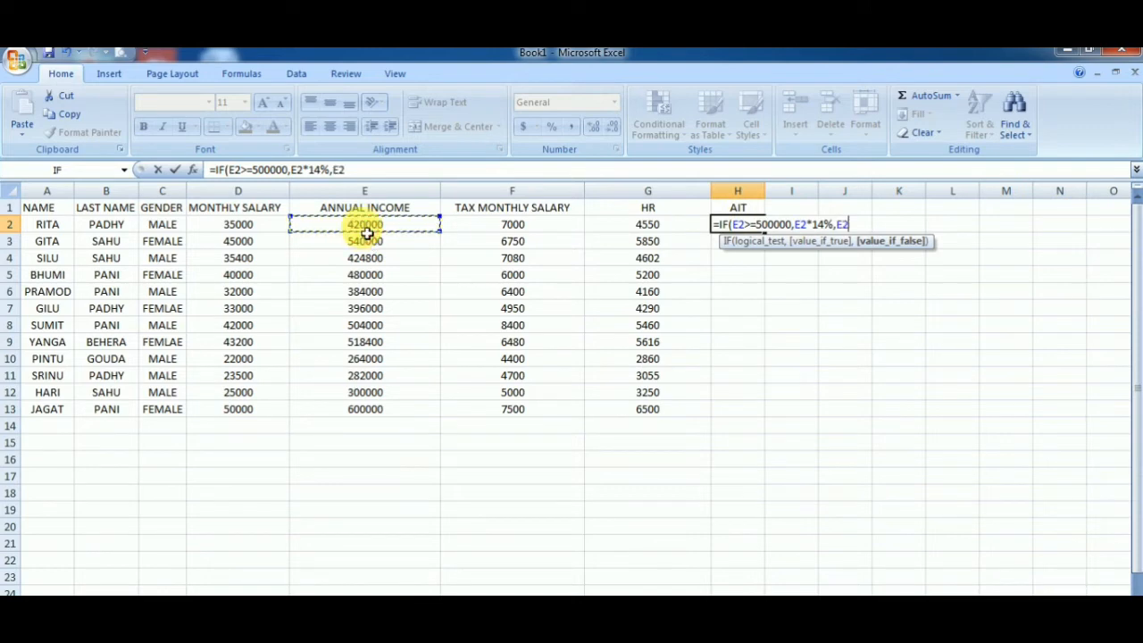
{"action": "type", "text": "*"}
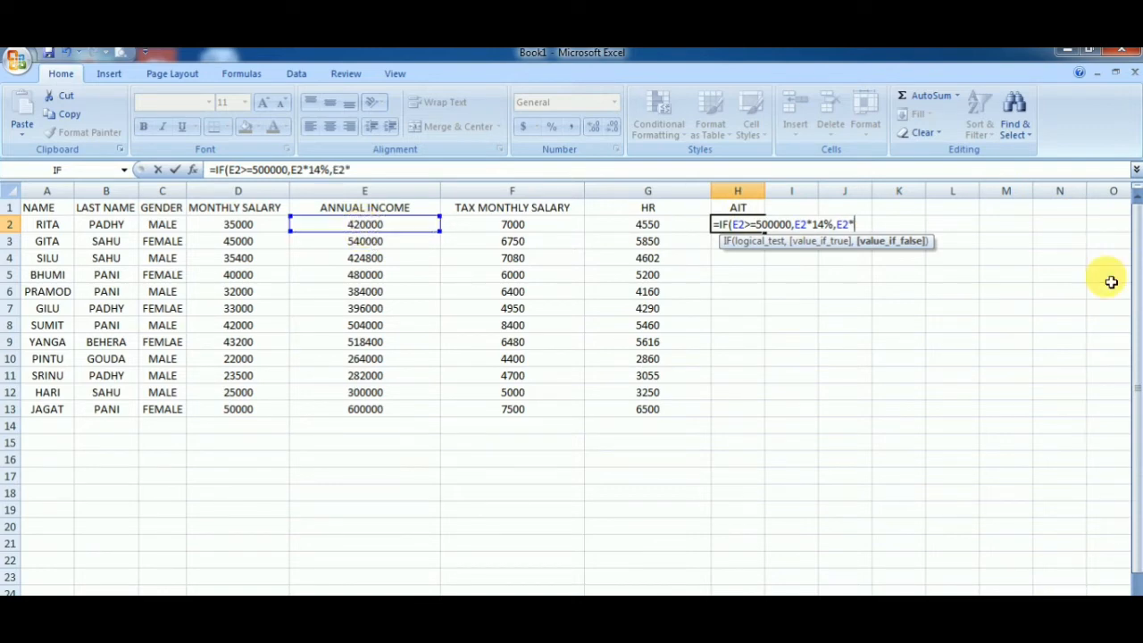
{"action": "type", "text": "8%)"}
{"action": "key", "text": "Return"}
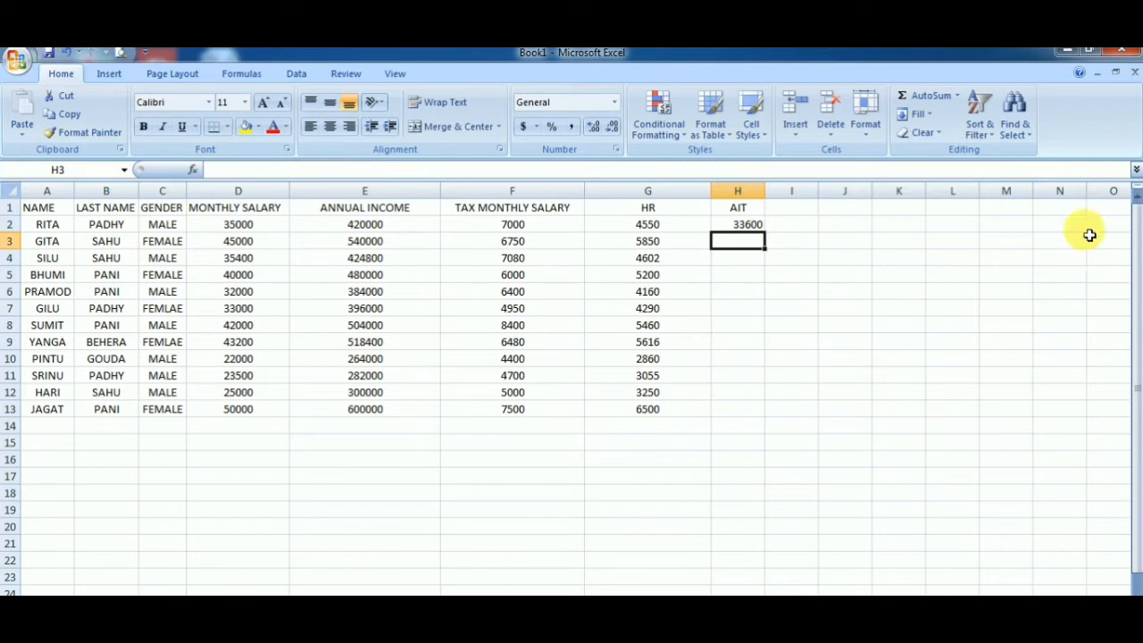
{"action": "left_click", "coordinate": [739, 224]}
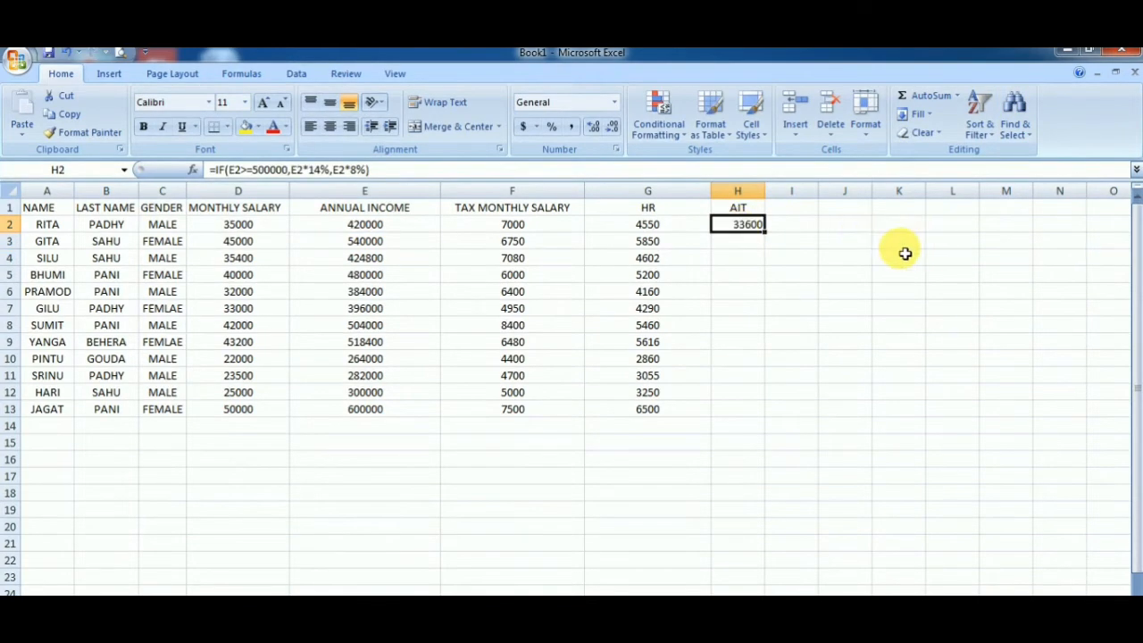
Fill the H2 AIT formula down through H13 and center the results
{"action": "double_click", "coordinate": [769, 238]}
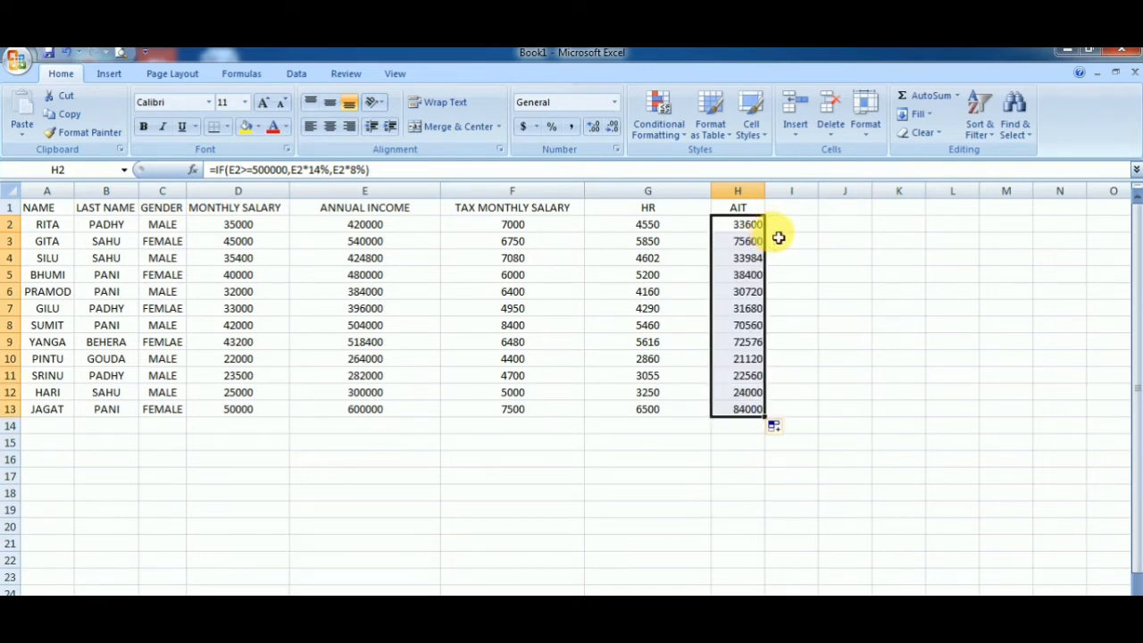
{"action": "left_click", "coordinate": [330, 127]}
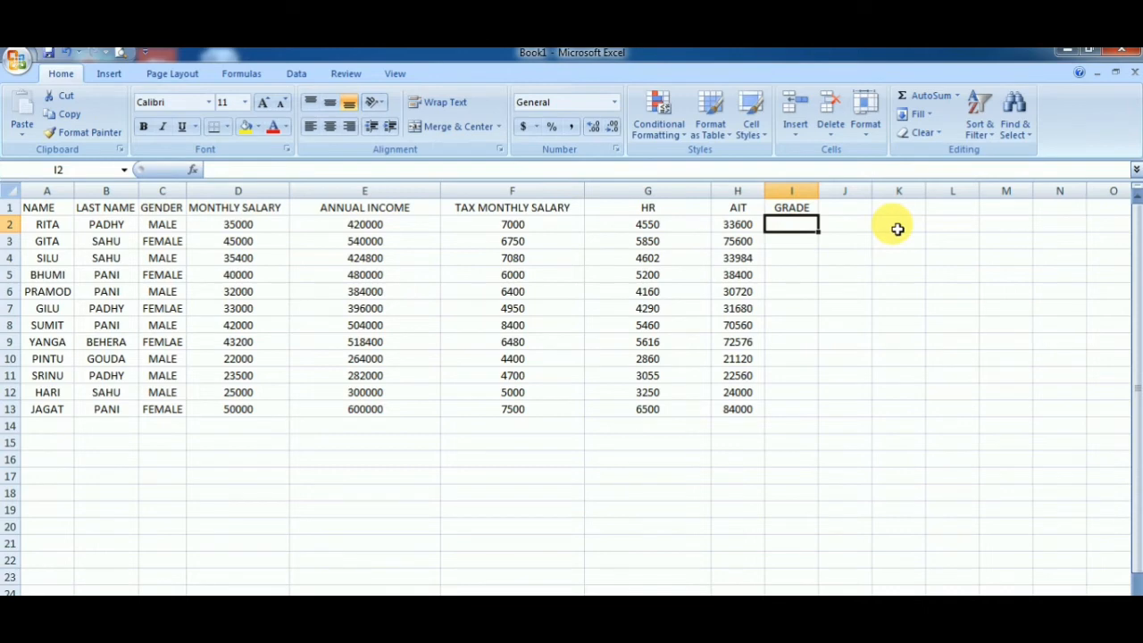
Start an IF formula in I2 that tests D2>45000 and returns "GRADE A" when true
{"action": "type", "text": "=IF"}
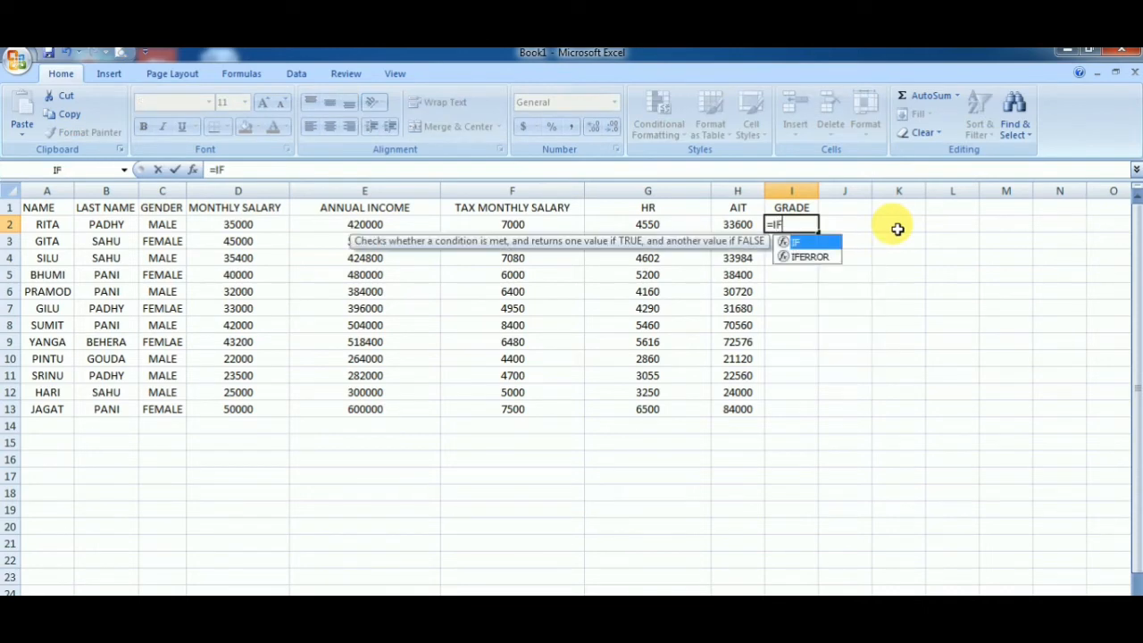
{"action": "type", "text": "("}
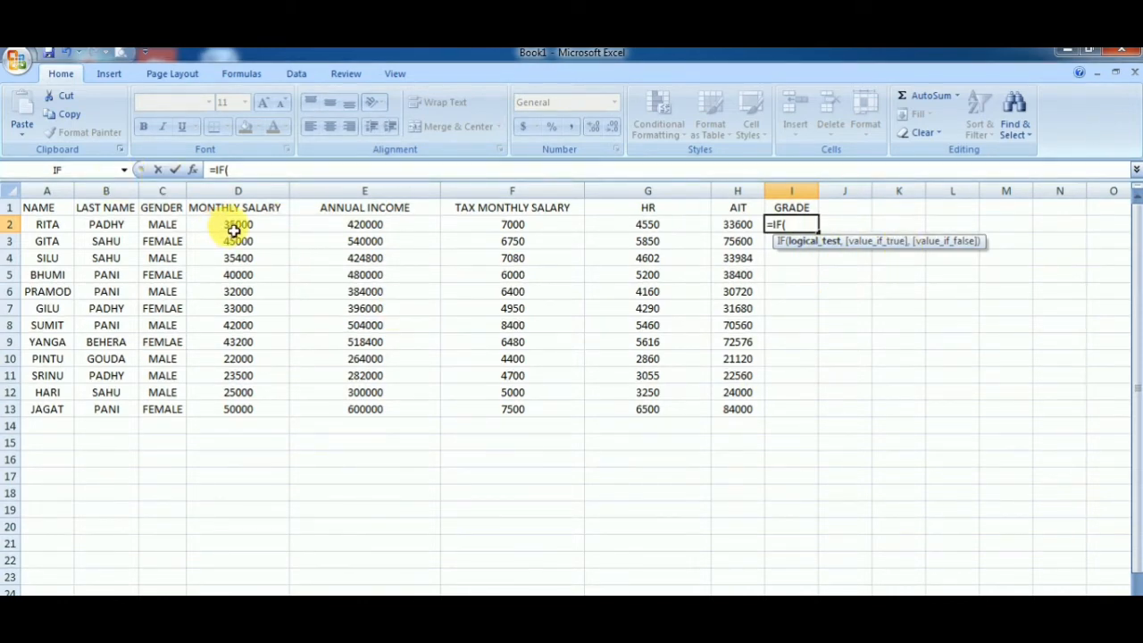
{"action": "left_click", "coordinate": [234, 229]}
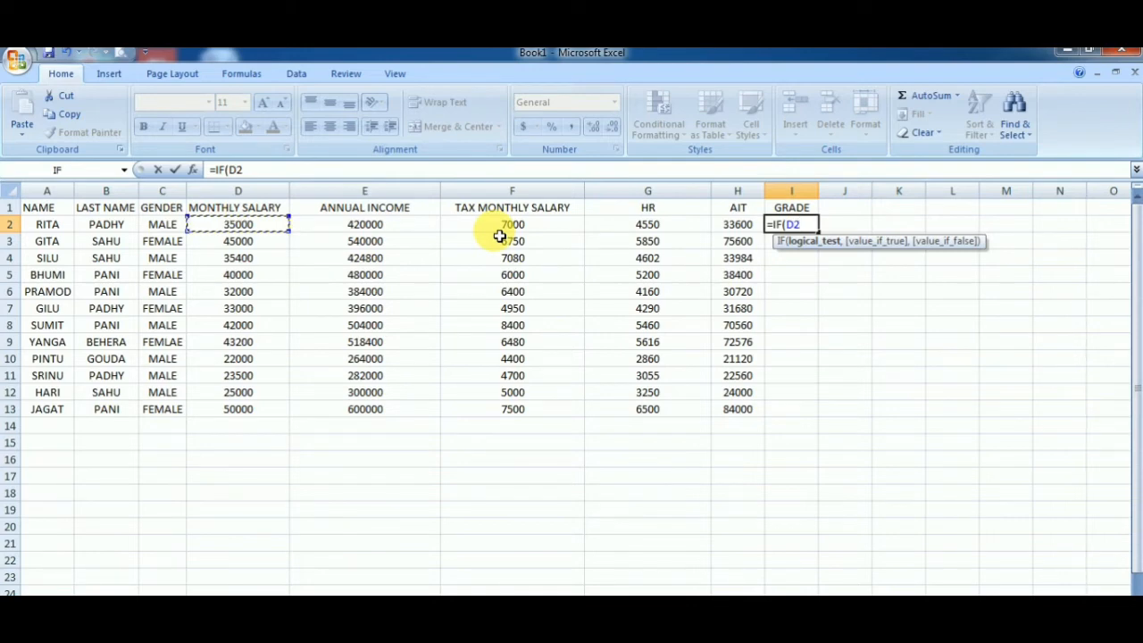
{"action": "type", "text": ">45000"}
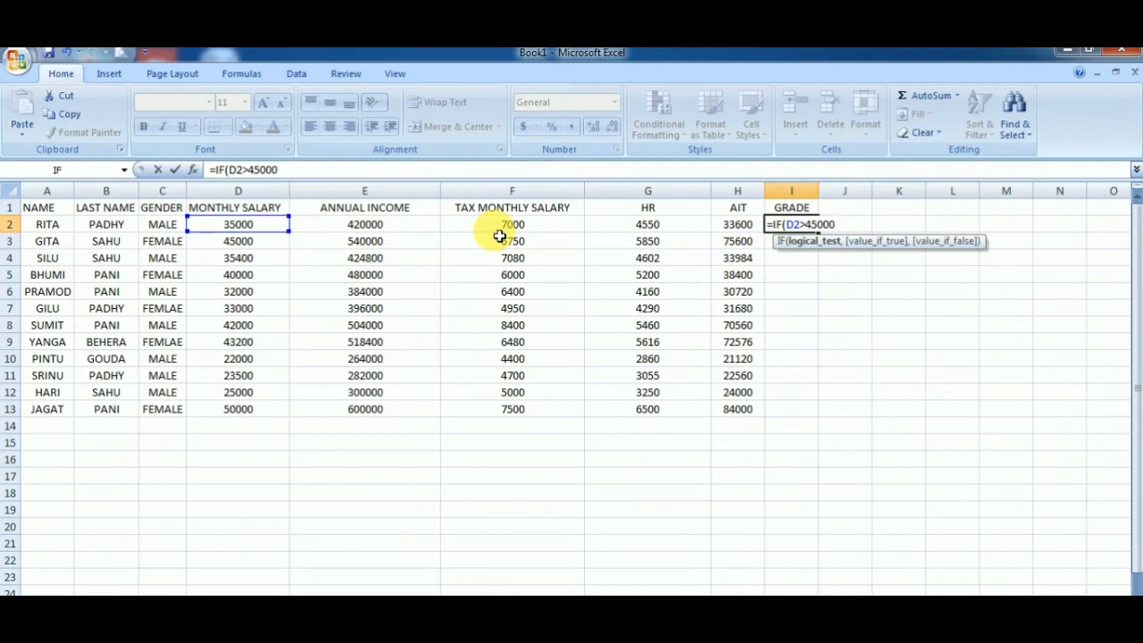
{"action": "type", "text": ","}
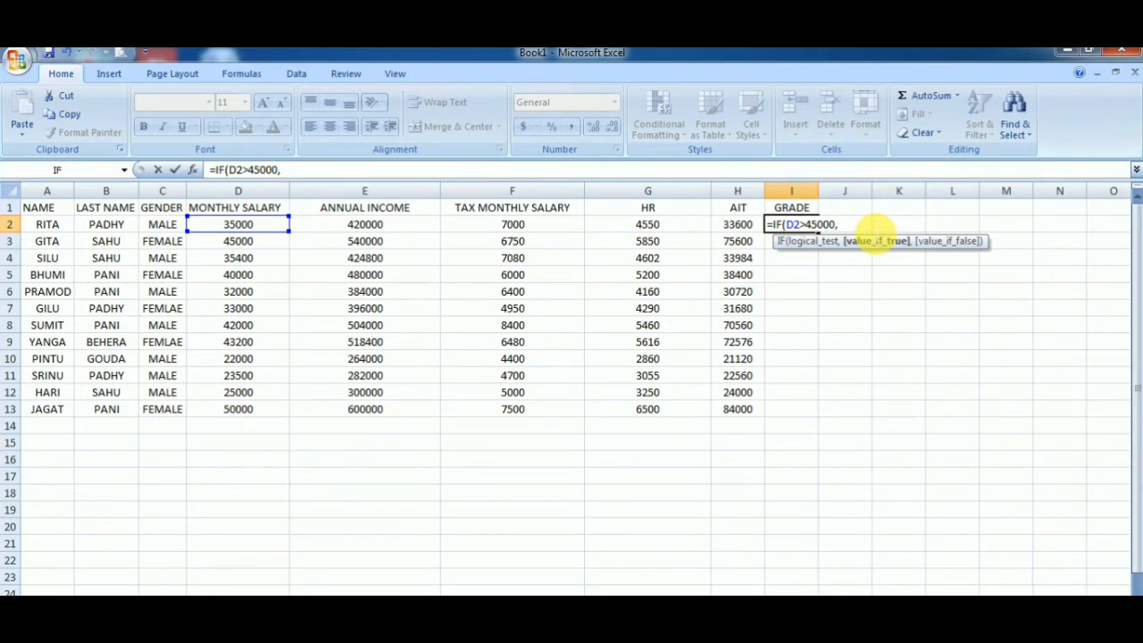
{"action": "type", "text": "\"GRADE A"}
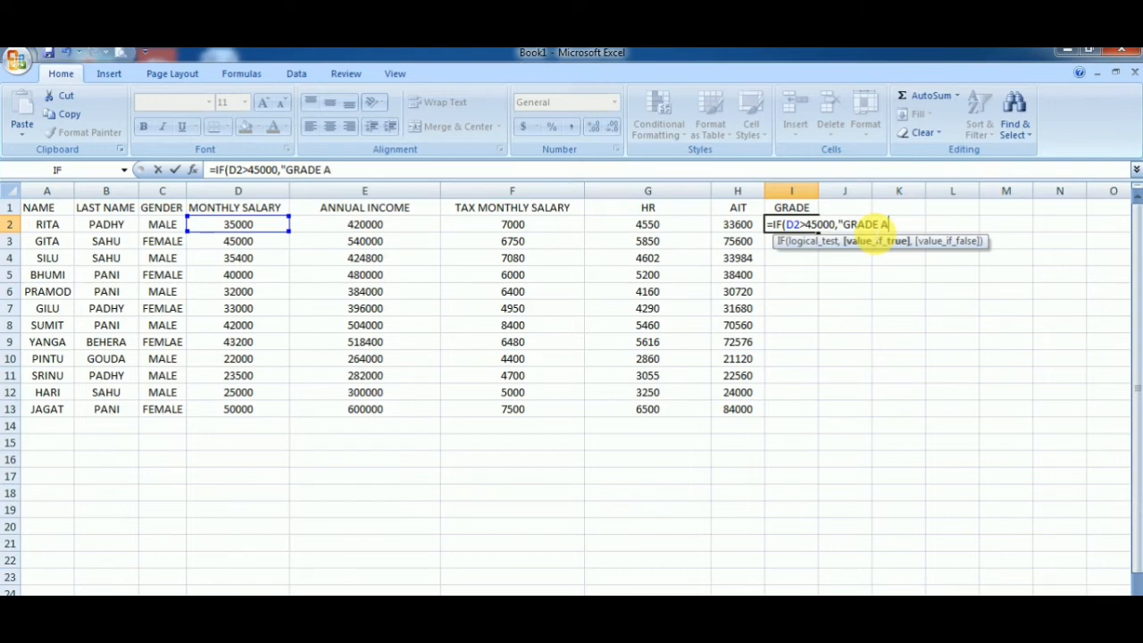
{"action": "type", "text": "\","}
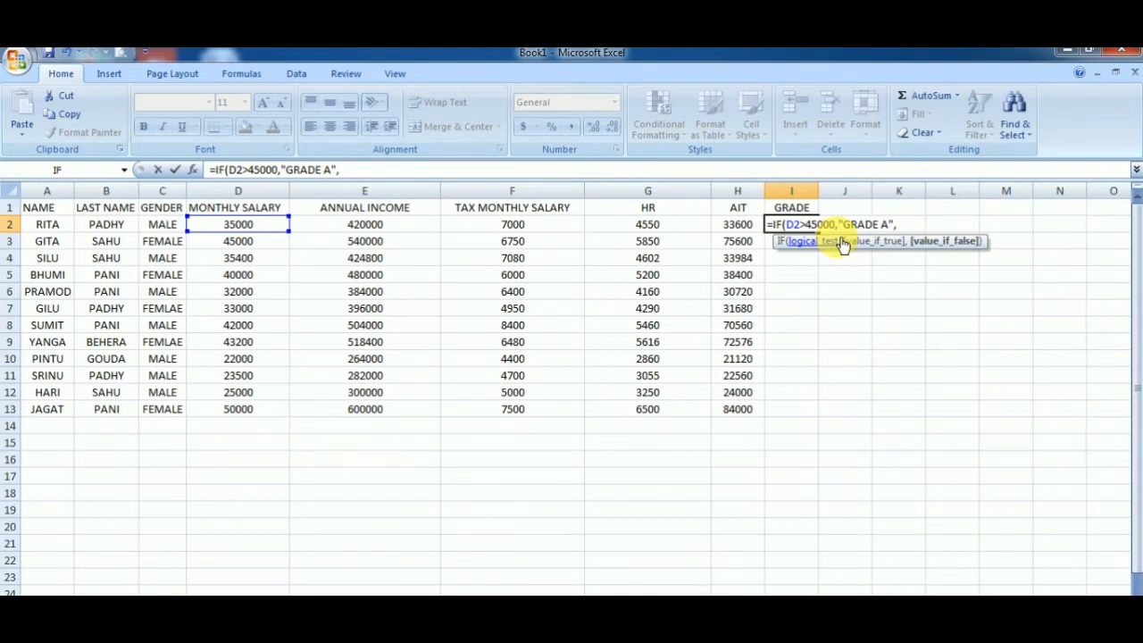
Finish the I2 IF formula with "GRADE B" as the value-if-false and fill it down through I13
{"action": "type", "text": "\"GRADE"}
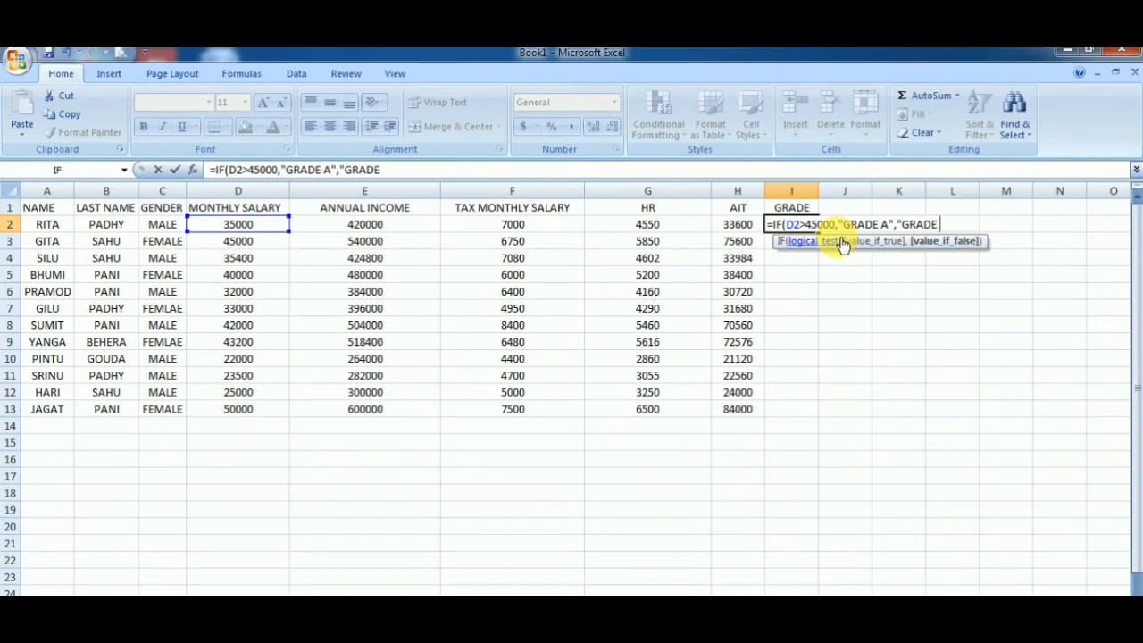
{"action": "type", "text": " B\")"}
{"action": "key", "text": "Return"}
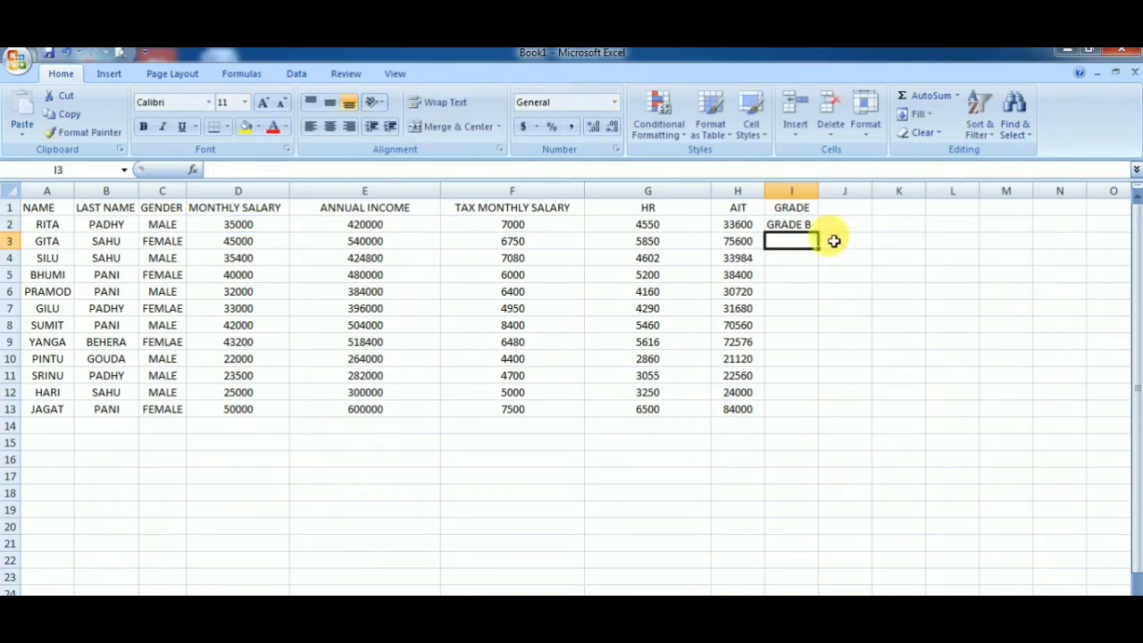
{"action": "left_click", "coordinate": [797, 224]}
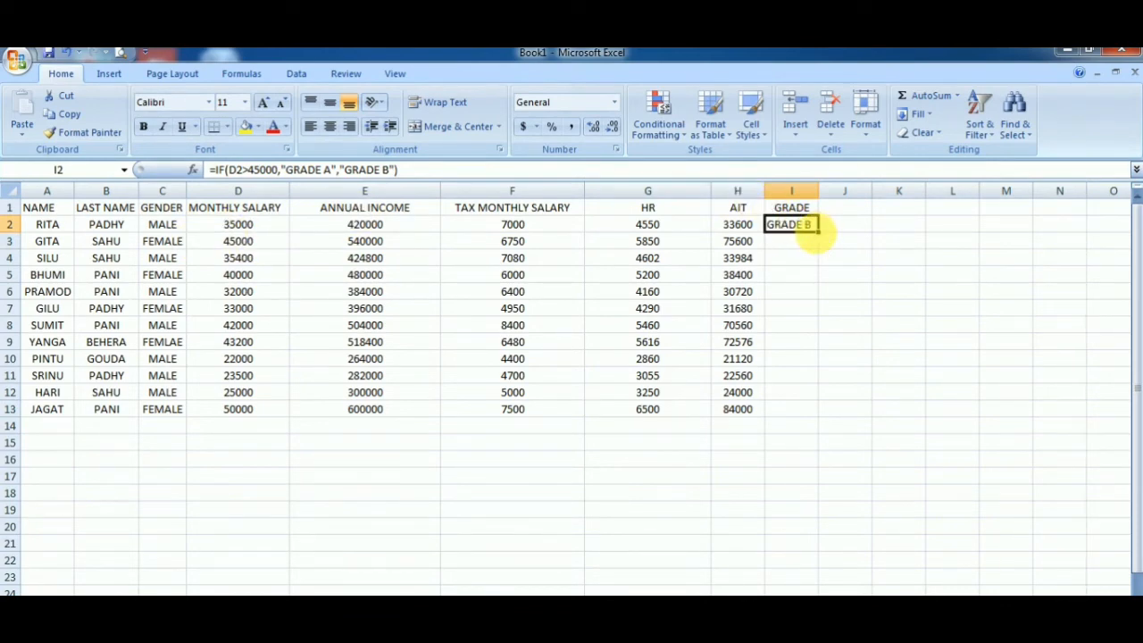
{"action": "double_click", "coordinate": [817, 232]}
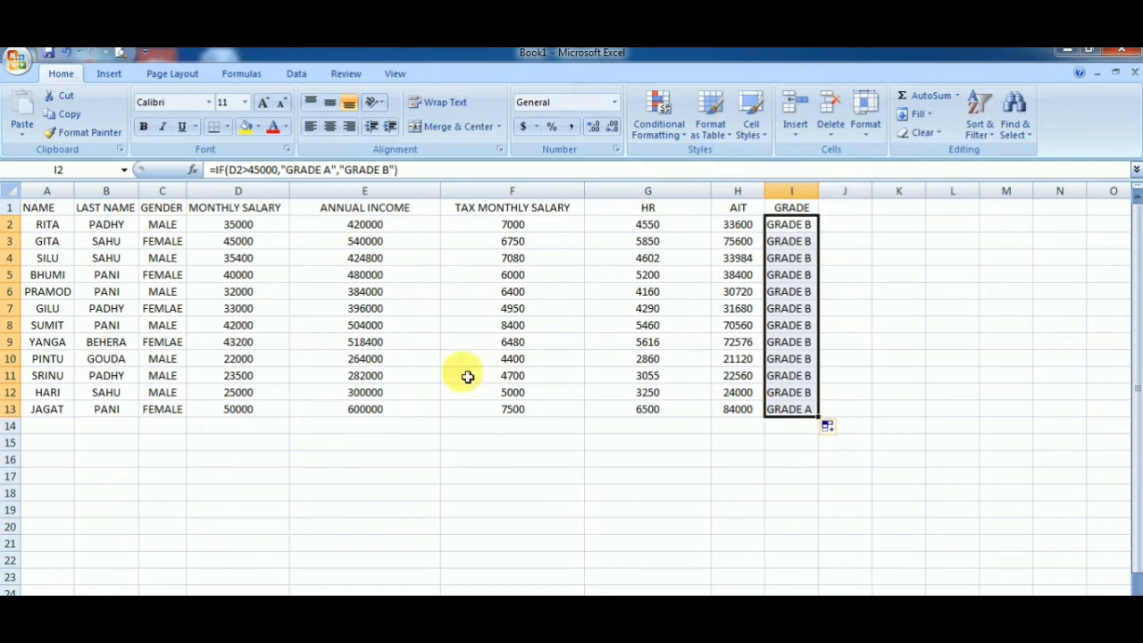
Add the column heading "MIT" in J1
{"action": "left_click", "coordinate": [852, 209]}
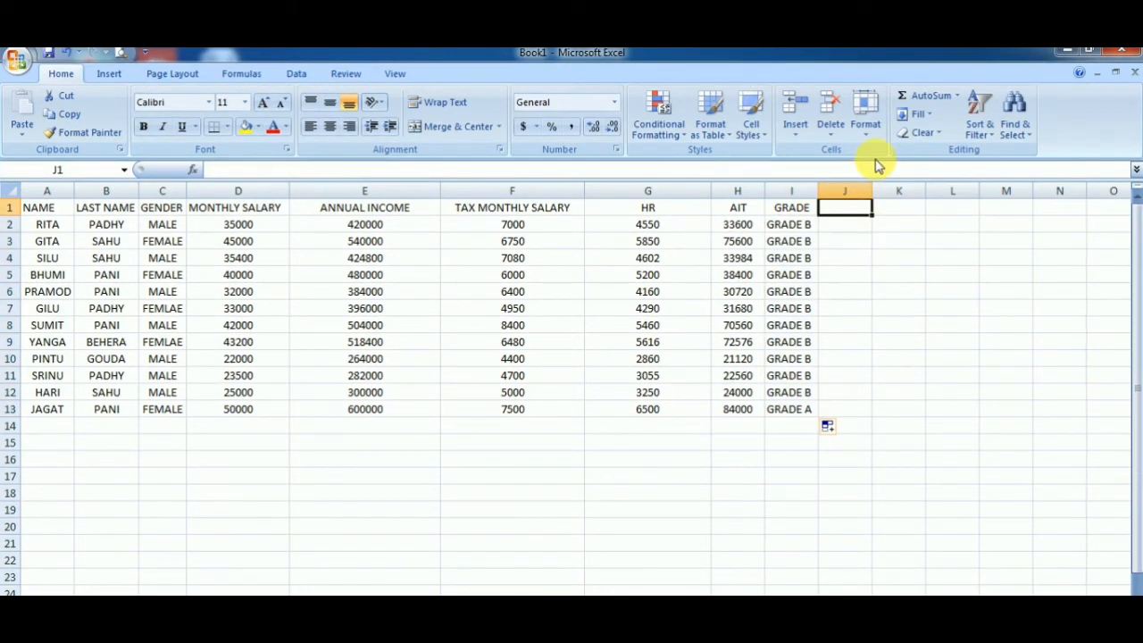
{"action": "type", "text": "MIT"}
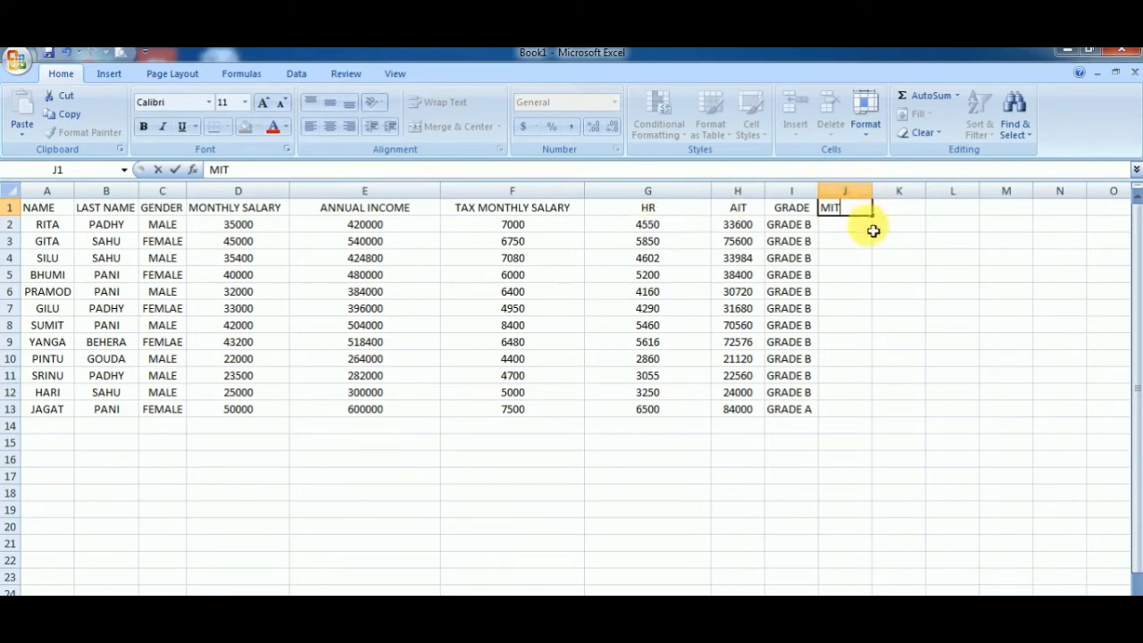
{"action": "left_click", "coordinate": [851, 230]}
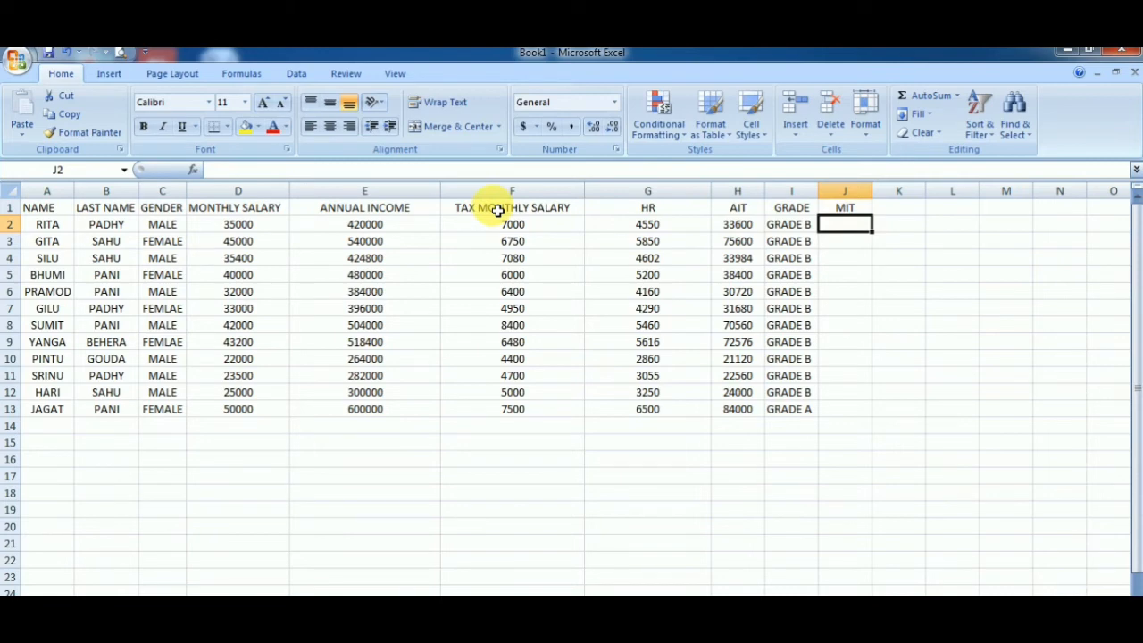
Start an IF formula in J2 whose logical test checks whether D2 is at least 45000 (D2>=45000)
{"action": "type", "text": "="}
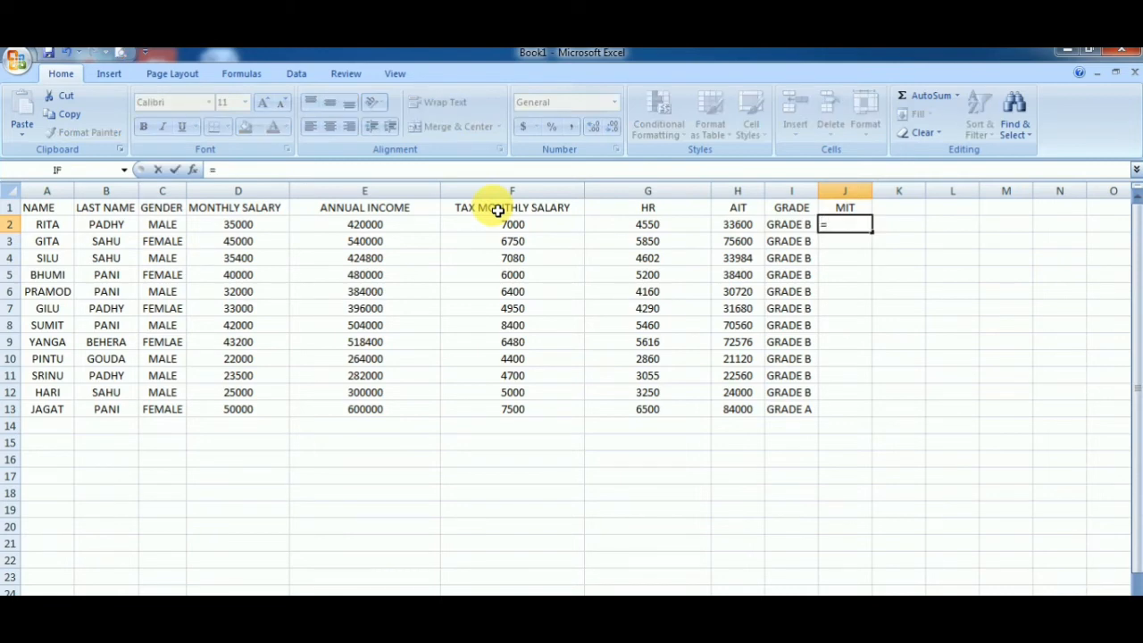
{"action": "type", "text": "IF("}
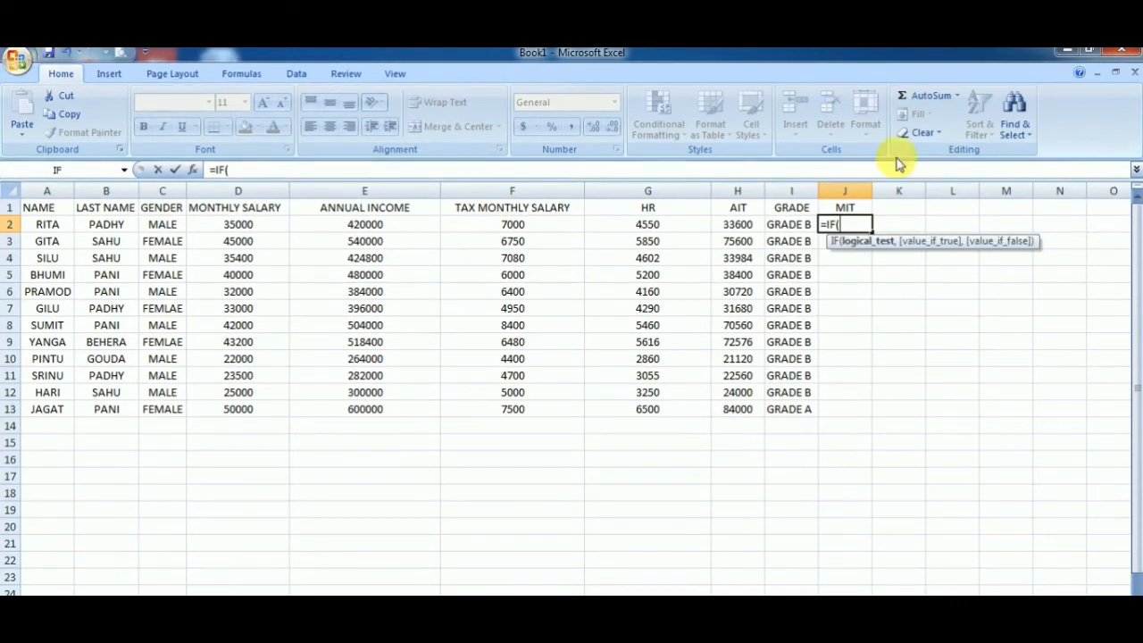
{"action": "left_click", "coordinate": [238, 226]}
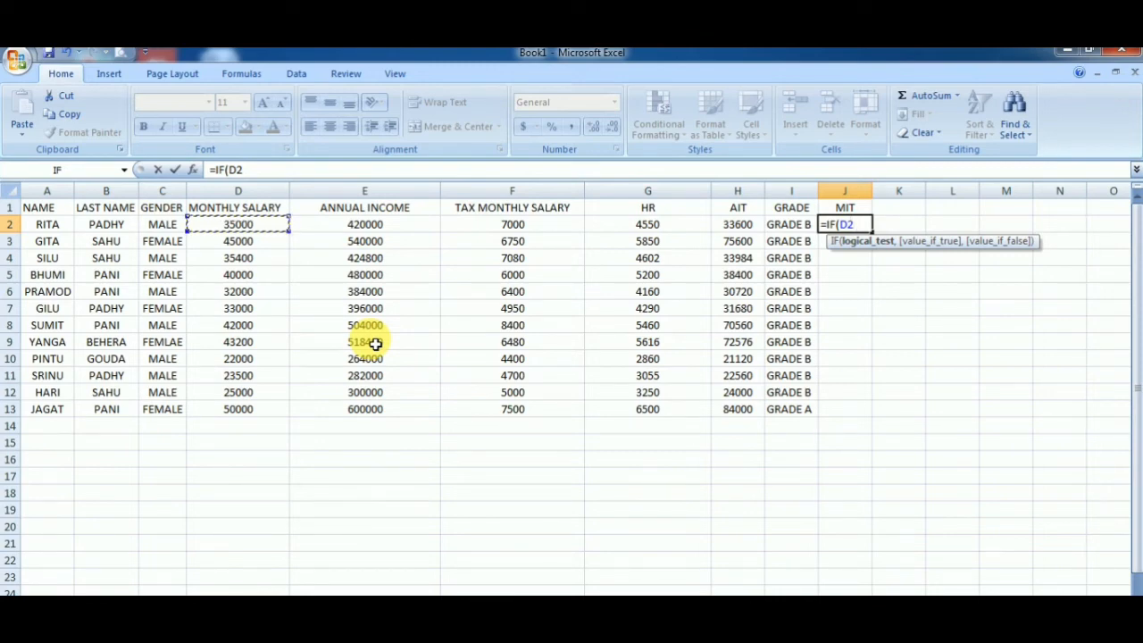
{"action": "type", "text": ">=45000"}
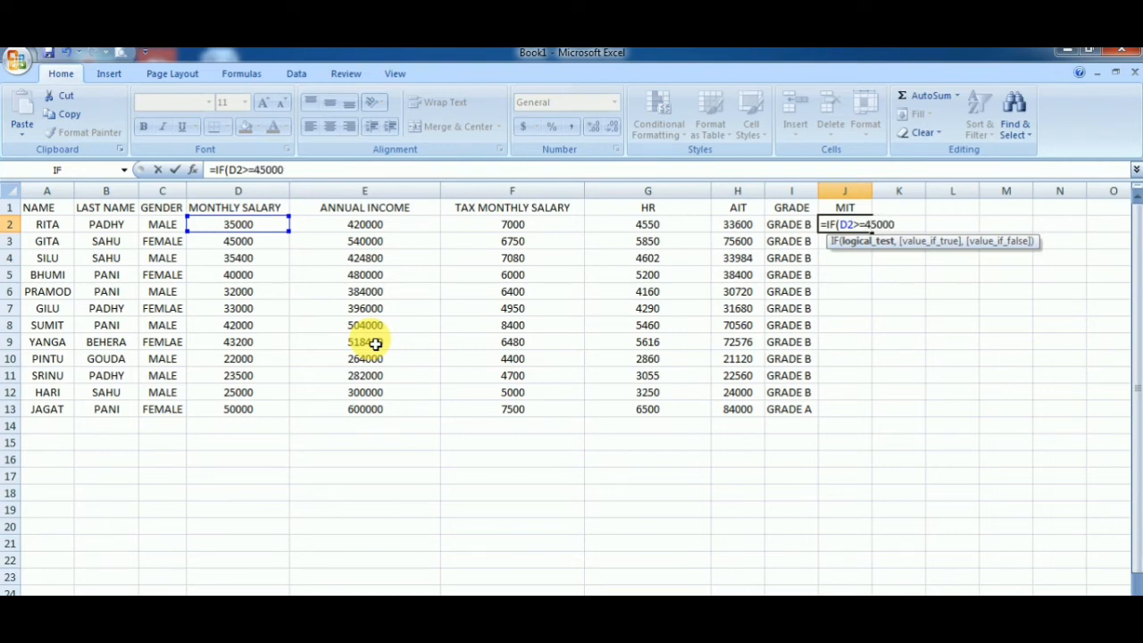
{"action": "type", "text": ","}
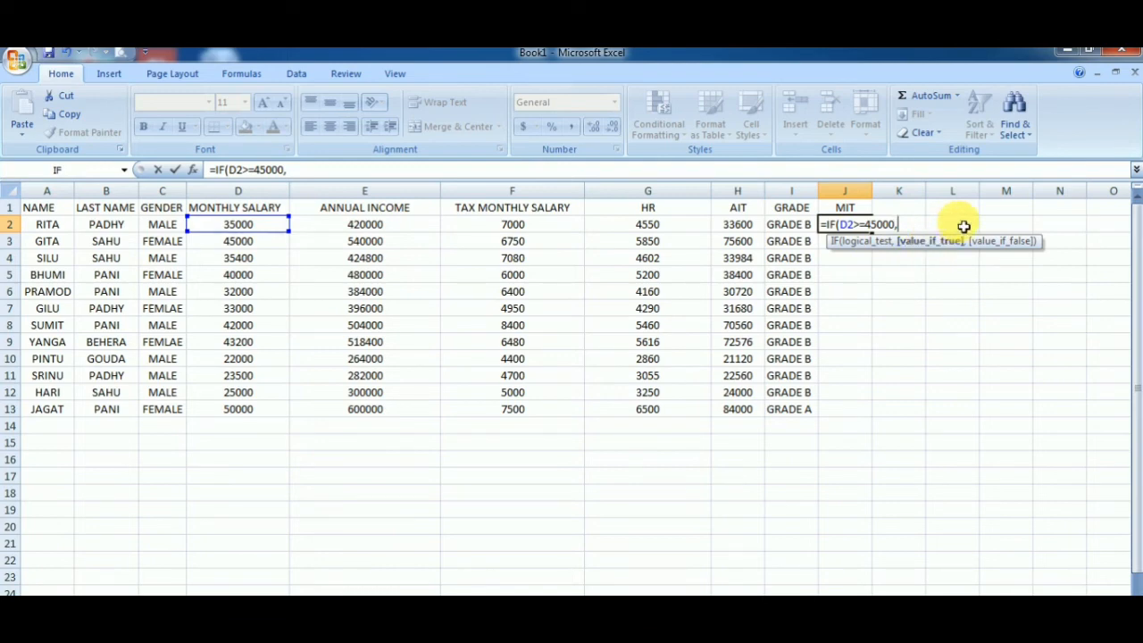
Complete the J2 IF formula with D2*9% as the value-if-true and 0 as the value-if-false
{"action": "left_click", "coordinate": [246, 232]}
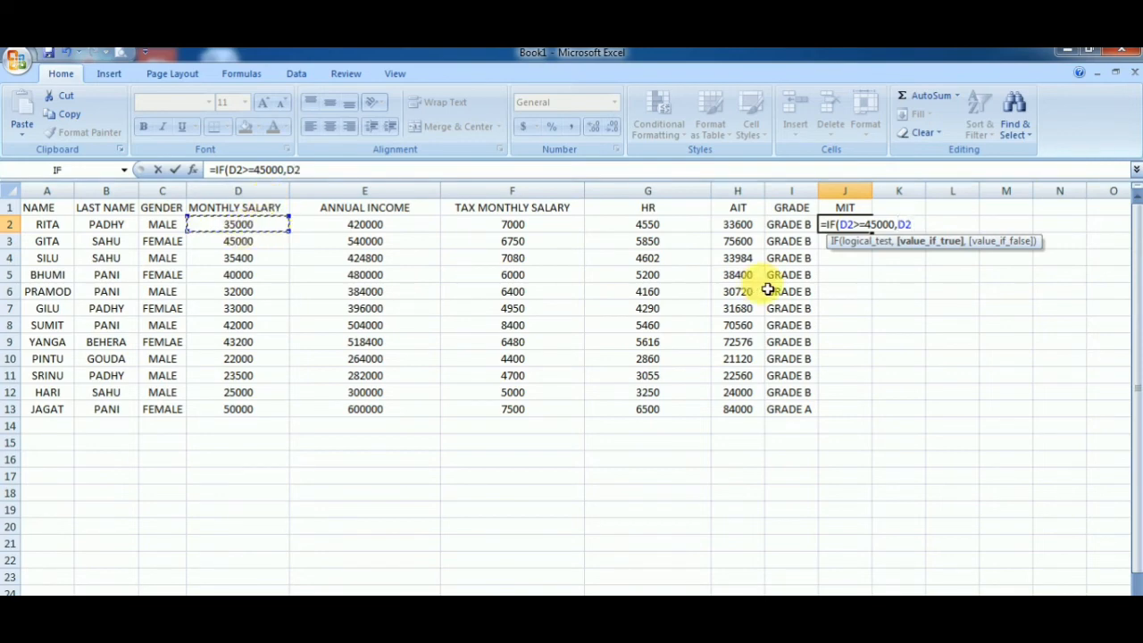
{"action": "type", "text": "*9%,0"}
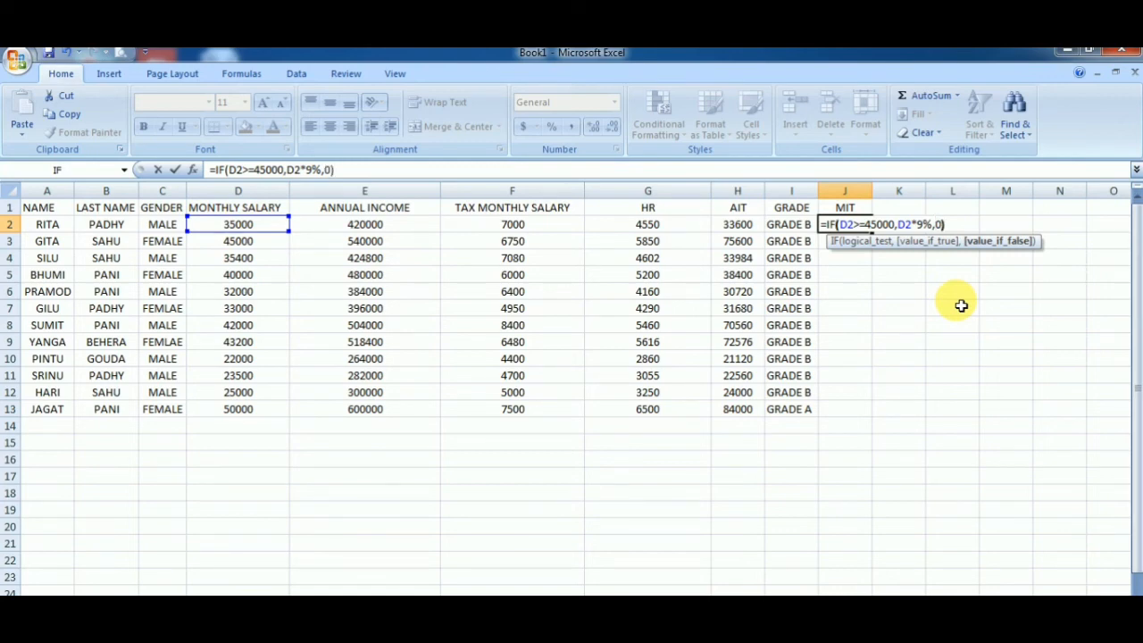
{"action": "key", "text": "Return"}
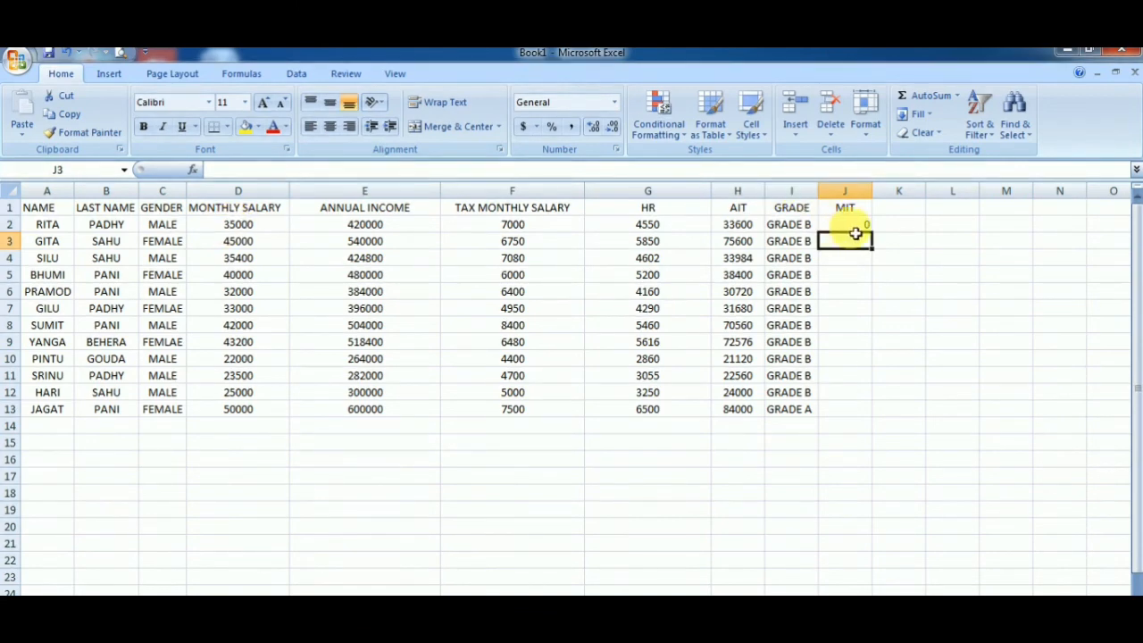
Fill the J2 MIT formula down through J13 and center the results
{"action": "left_click", "coordinate": [859, 227]}
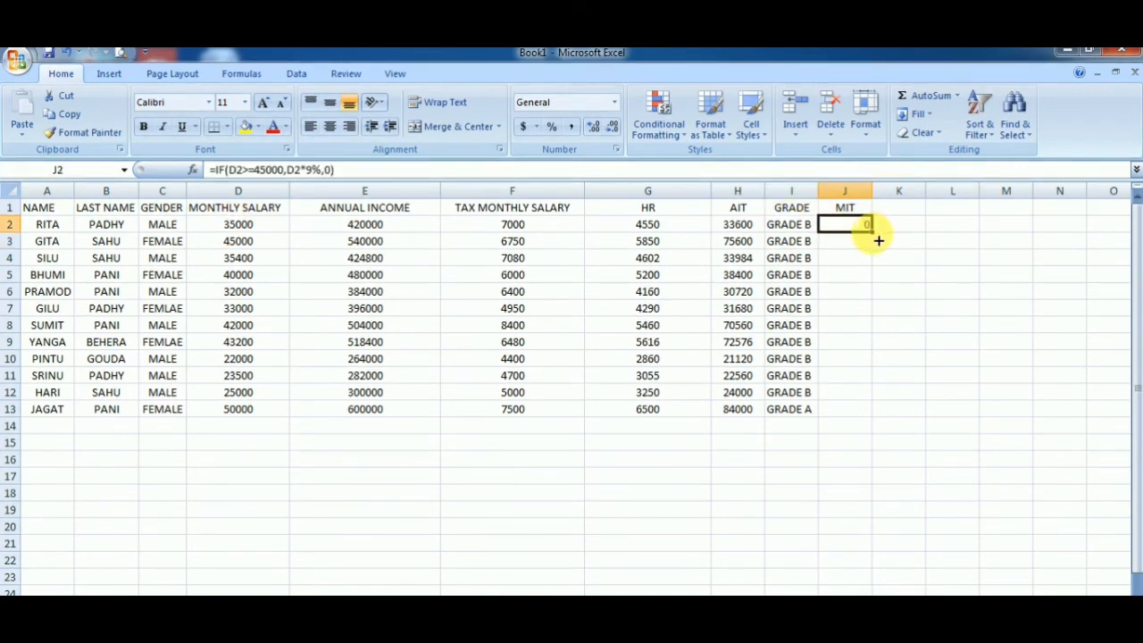
{"action": "double_click", "coordinate": [870, 233]}
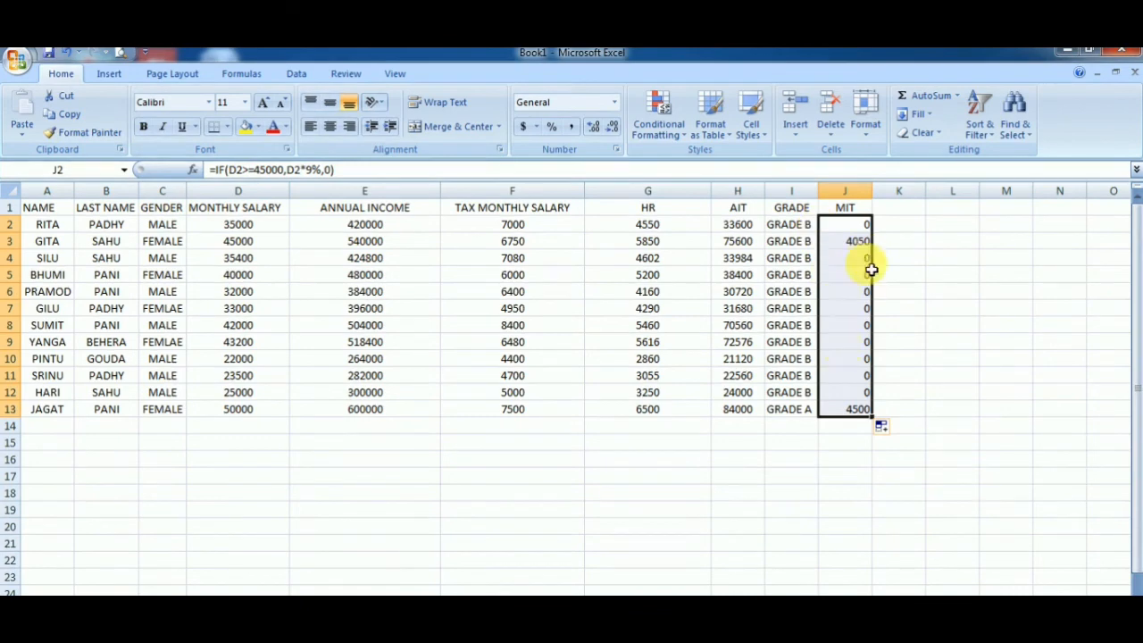
{"action": "left_click", "coordinate": [329, 126]}
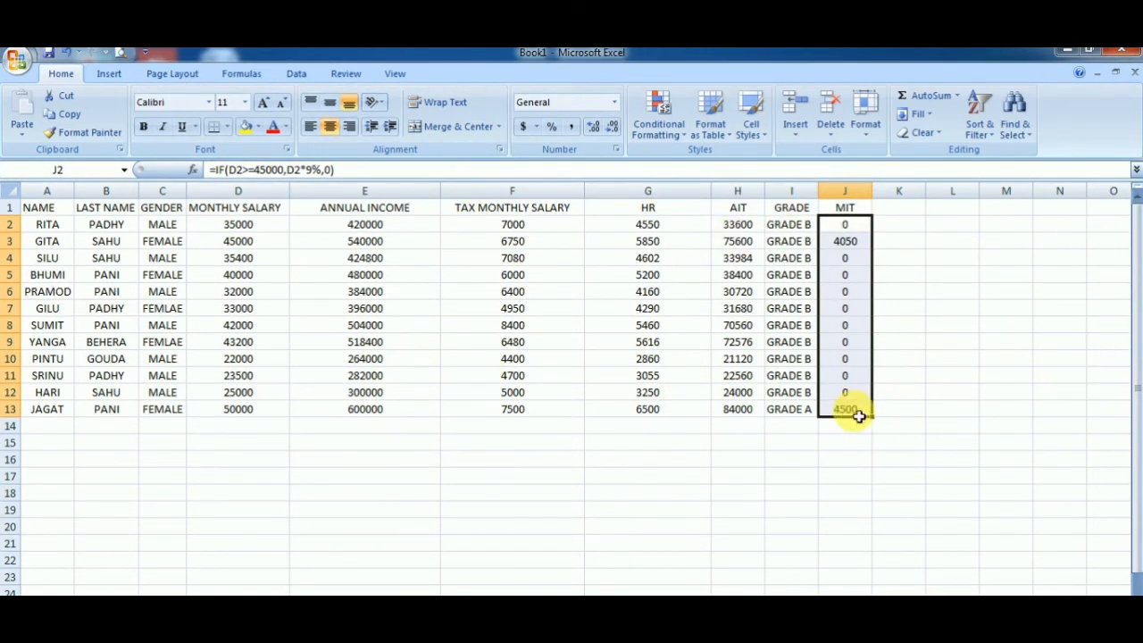
Make the header row A1:J1 bold and italic
{"action": "left_click", "coordinate": [49, 207]}
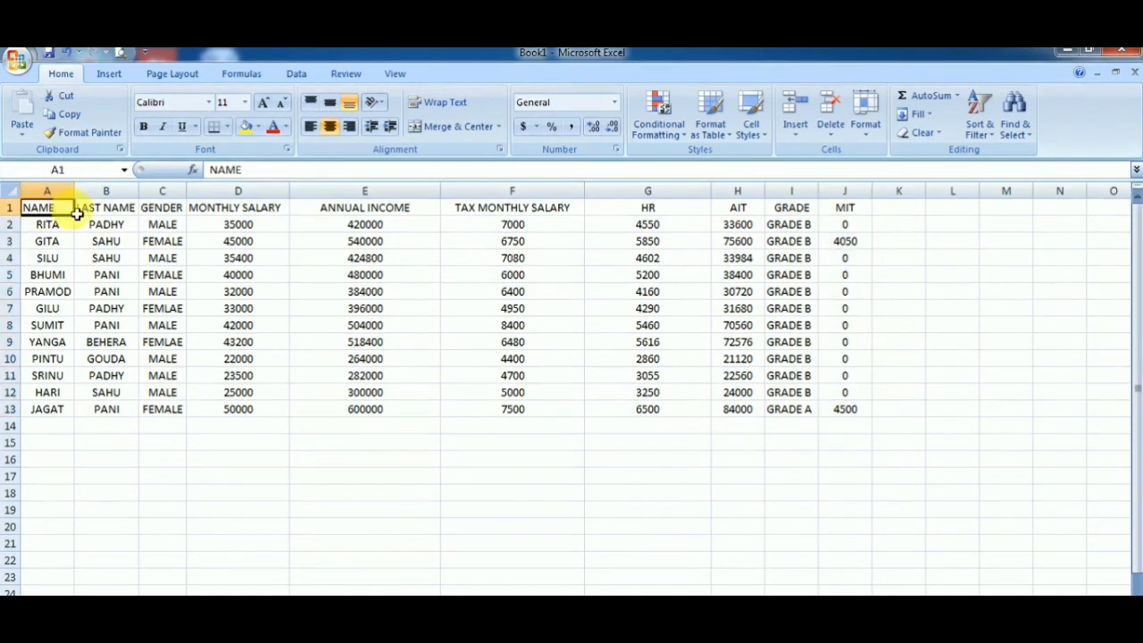
{"action": "left_click_drag", "start_coordinate": [78, 212], "coordinate": [844, 206]}
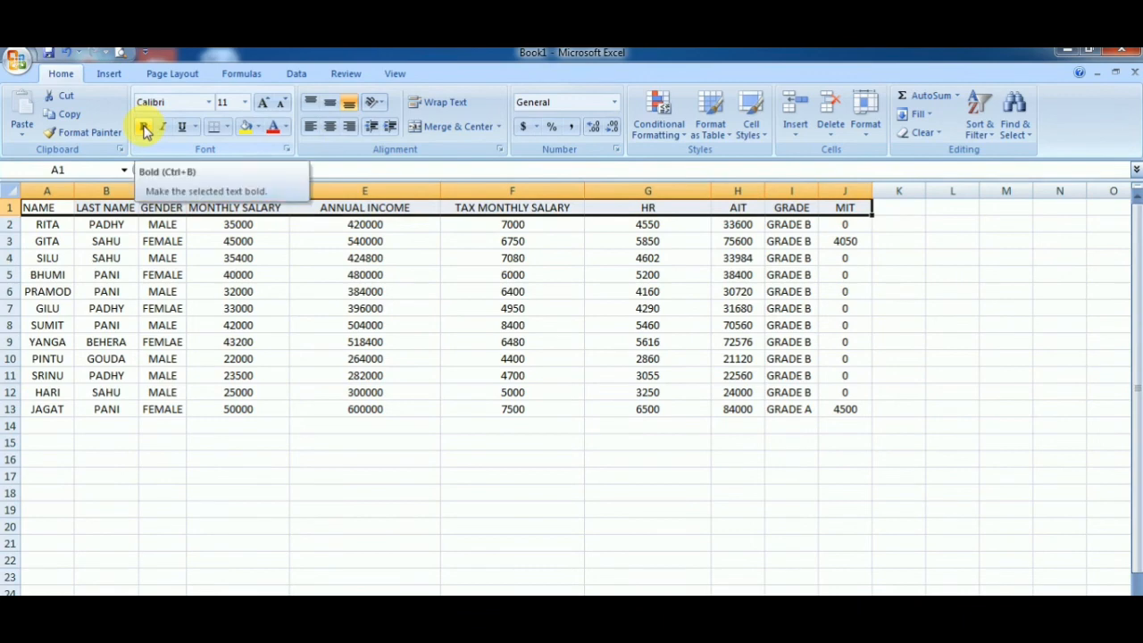
{"action": "left_click", "coordinate": [144, 128]}
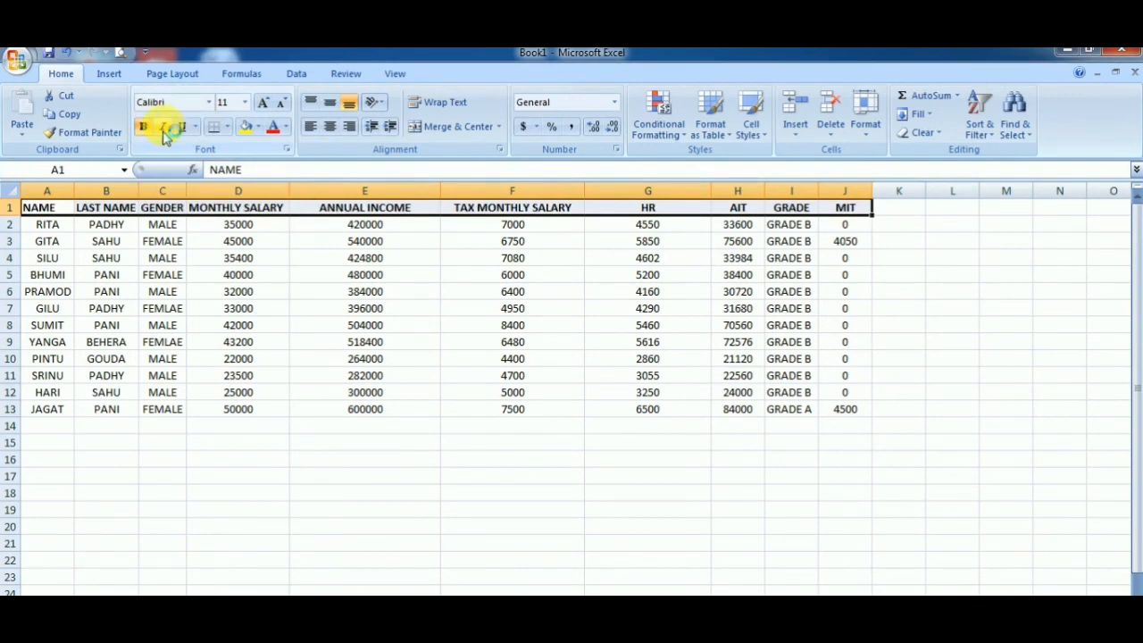
{"action": "left_click", "coordinate": [164, 130]}
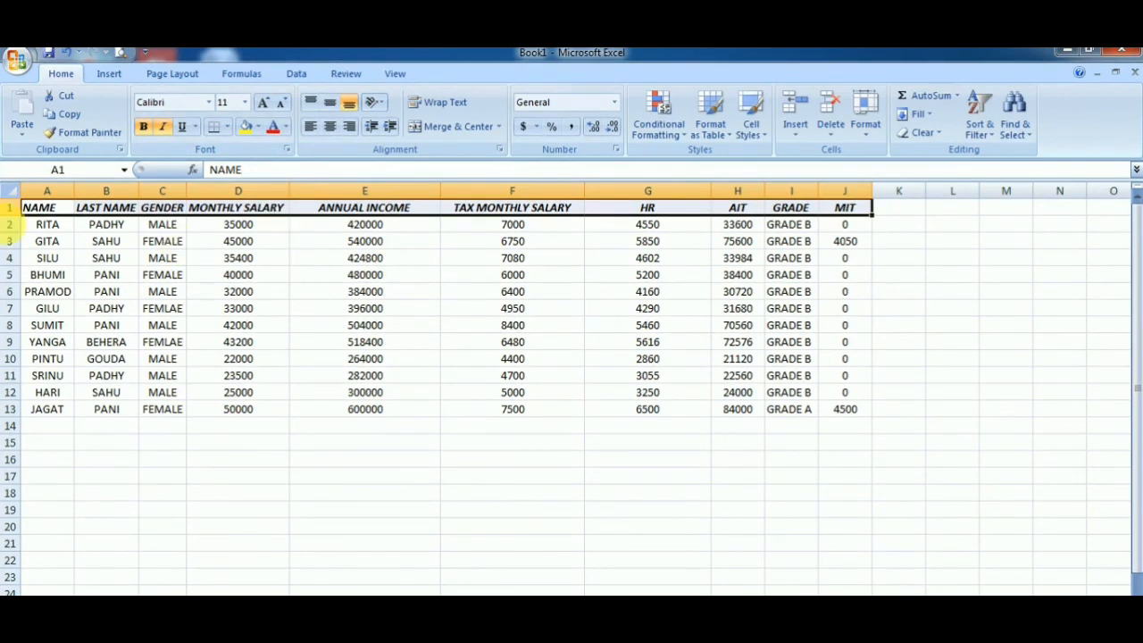
Apply All Borders to the whole salary table A1:J13
{"action": "left_click_drag", "start_coordinate": [30, 206], "coordinate": [659, 404]}
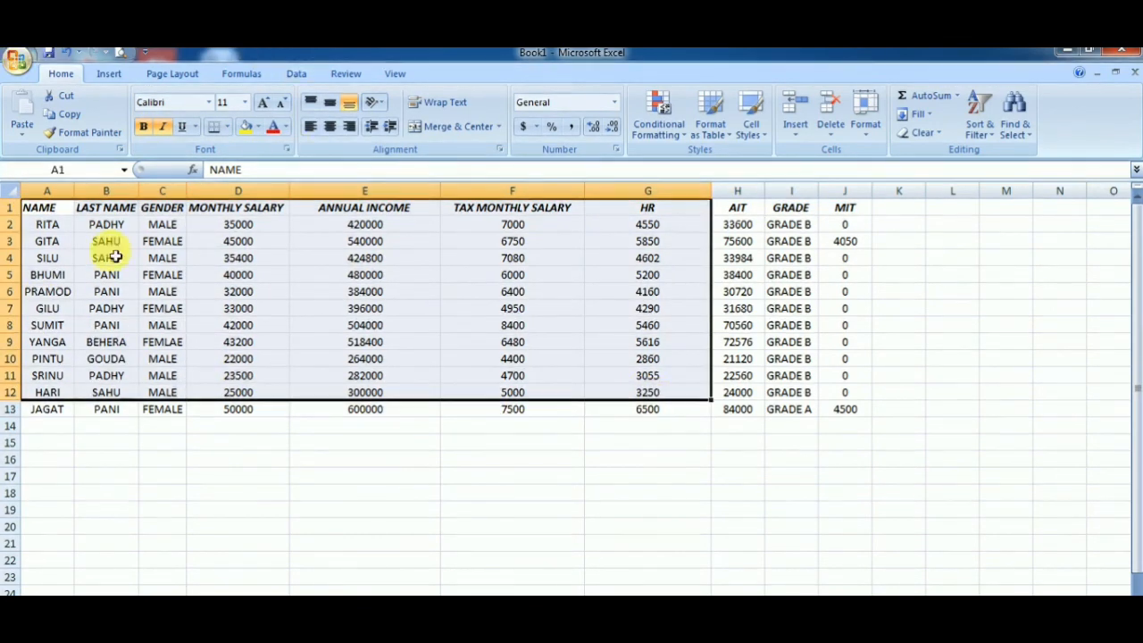
{"action": "left_click_drag", "start_coordinate": [40, 213], "coordinate": [865, 408]}
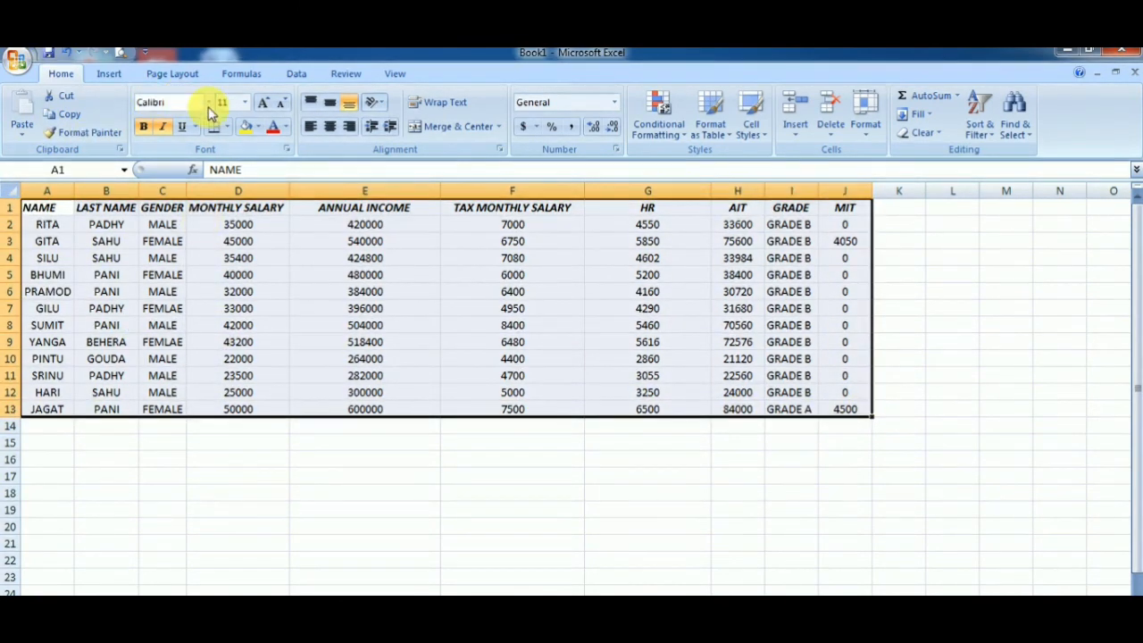
{"action": "left_click", "coordinate": [228, 128]}
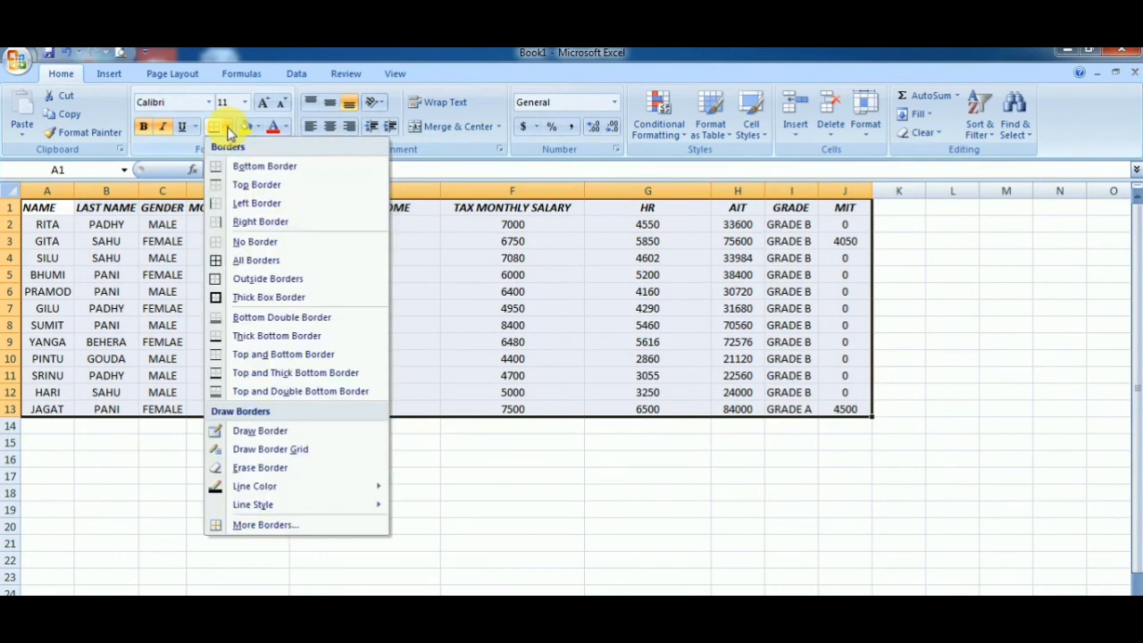
{"action": "left_click", "coordinate": [253, 264]}
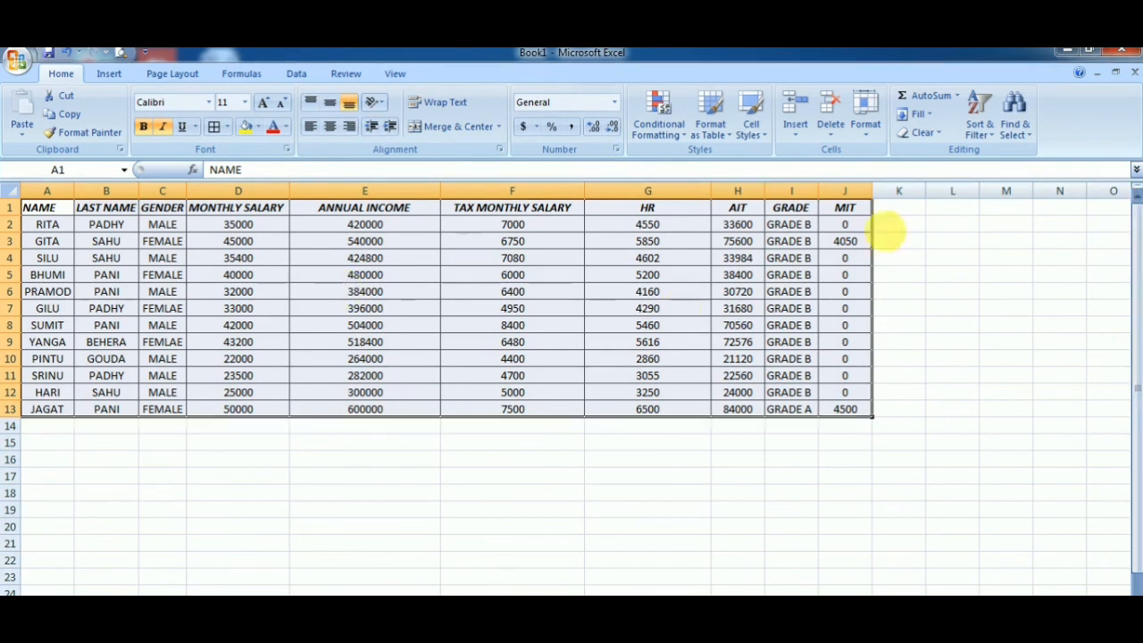
Fill the header cells A1:J1 with yellow
{"action": "left_click_drag", "start_coordinate": [35, 208], "coordinate": [845, 209]}
{"action": "left_click", "coordinate": [182, 127]}
{"action": "left_click", "coordinate": [246, 127]}
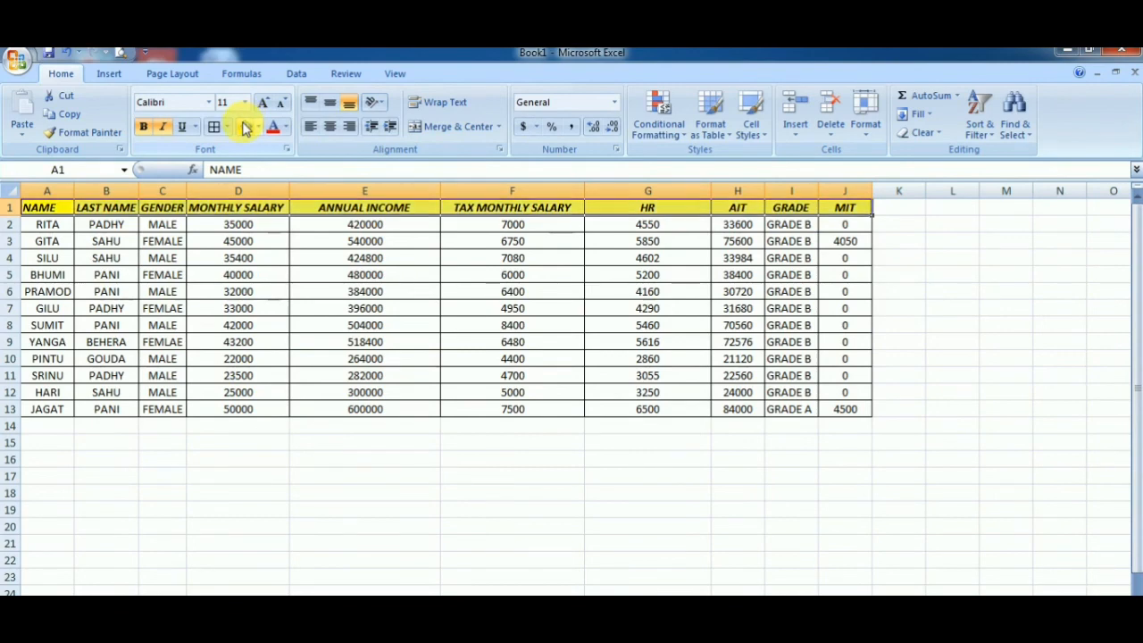
{"action": "left_click", "coordinate": [272, 258]}
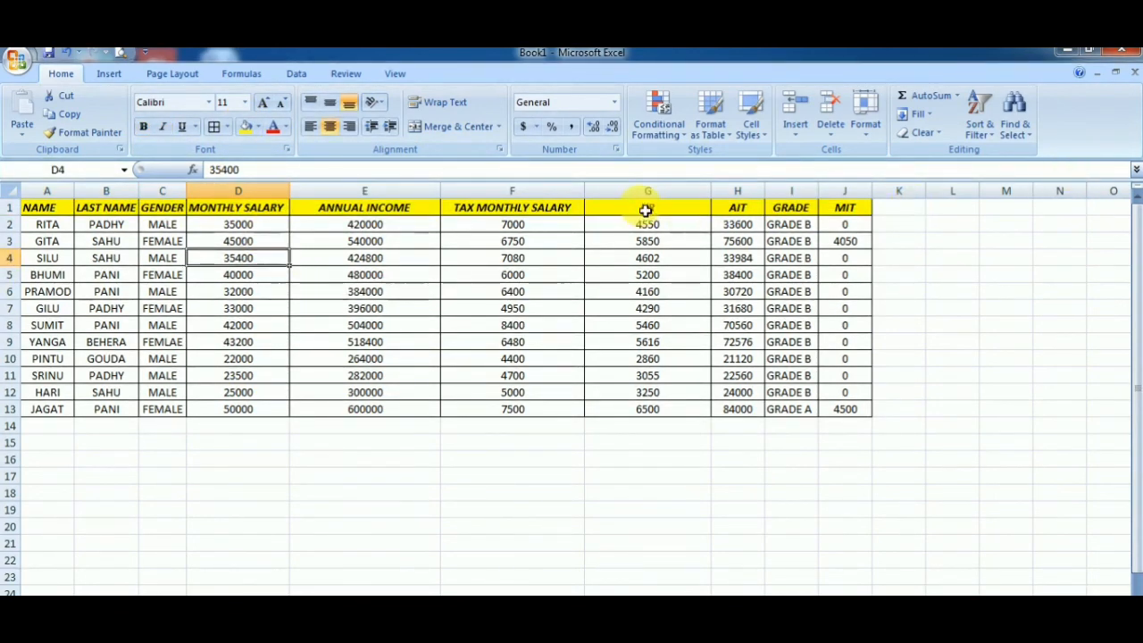